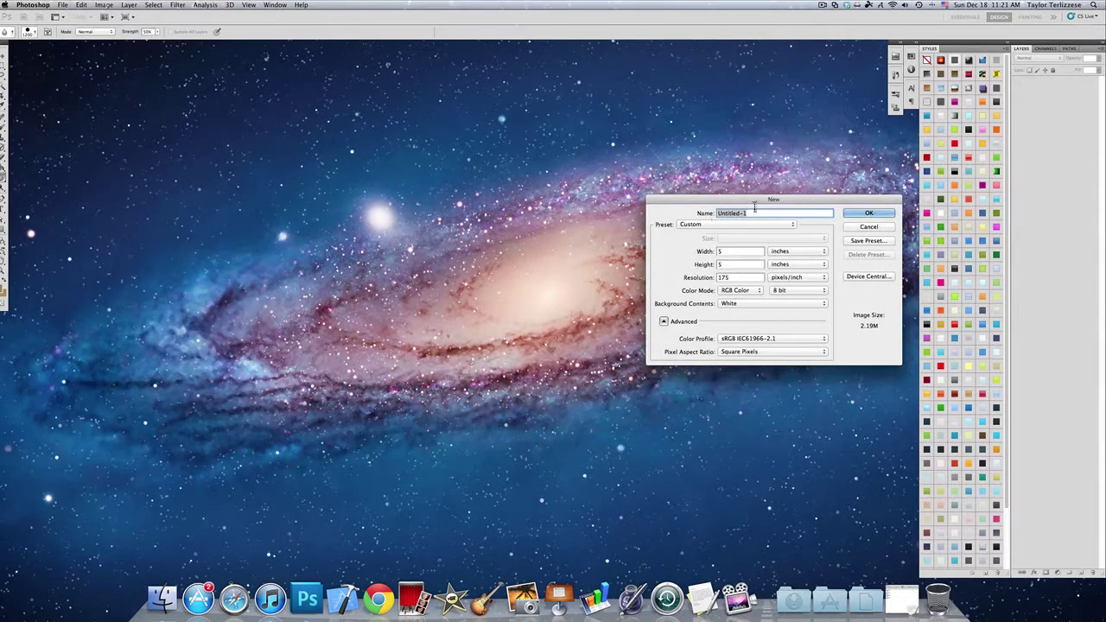
Create a 5 × 5 inch document at 175 pixels/inch with a white background, and add a blank layer above it.
left_click_drag(763, 205, 743, 201)
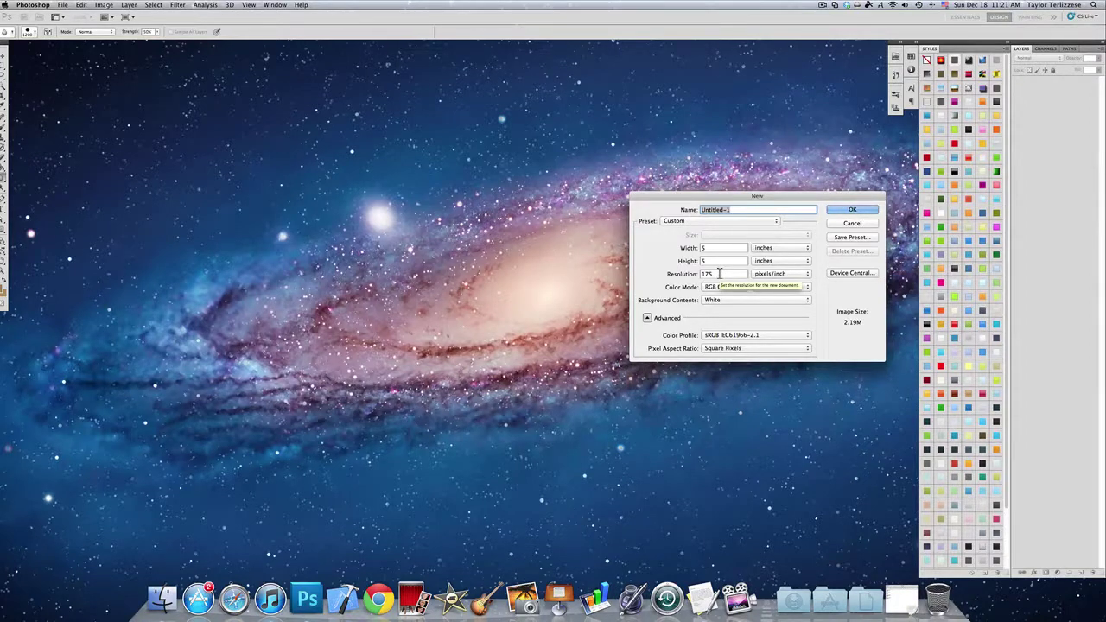
left_click(854, 210)
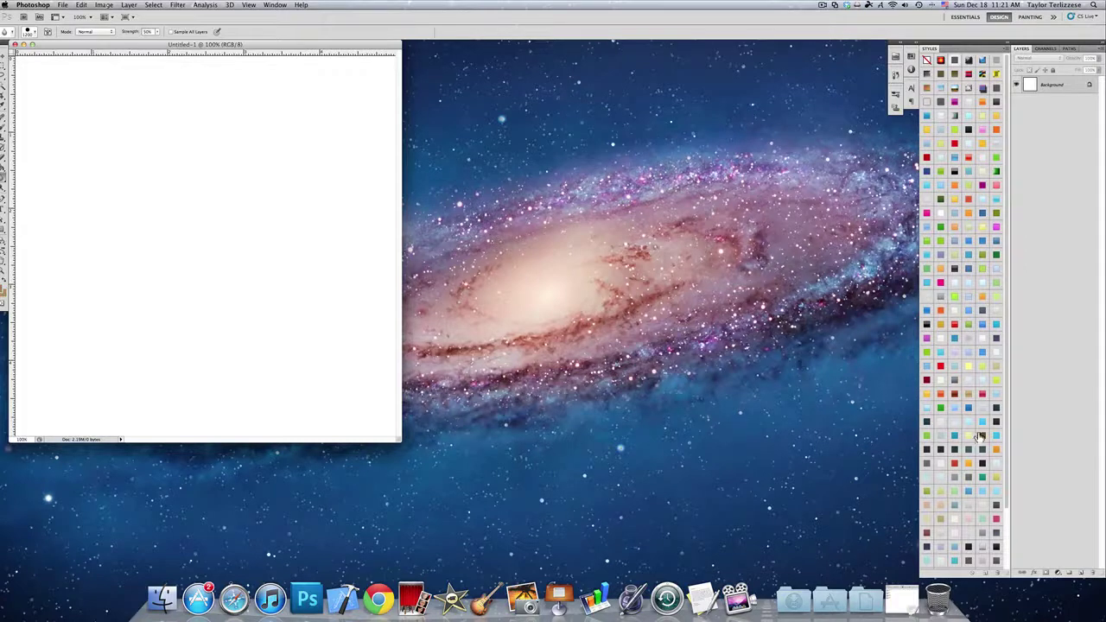
left_click(1083, 575)
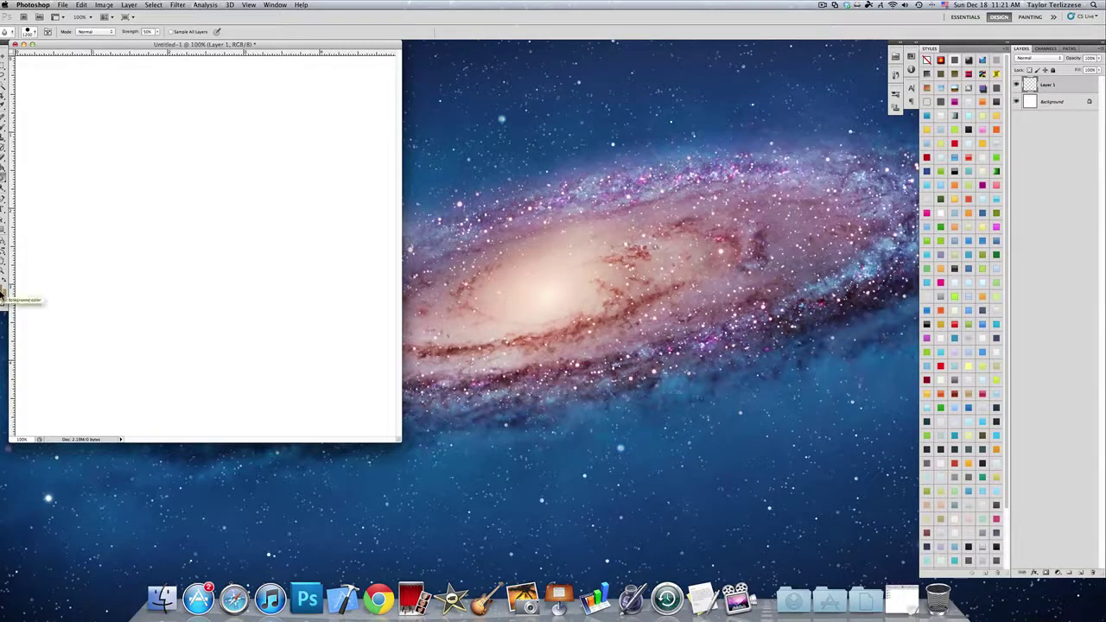
Set the foreground color to c09f69, copying the Foreground1 code from the TextEdit note into Photoshop's color picker.
left_click(4, 292)
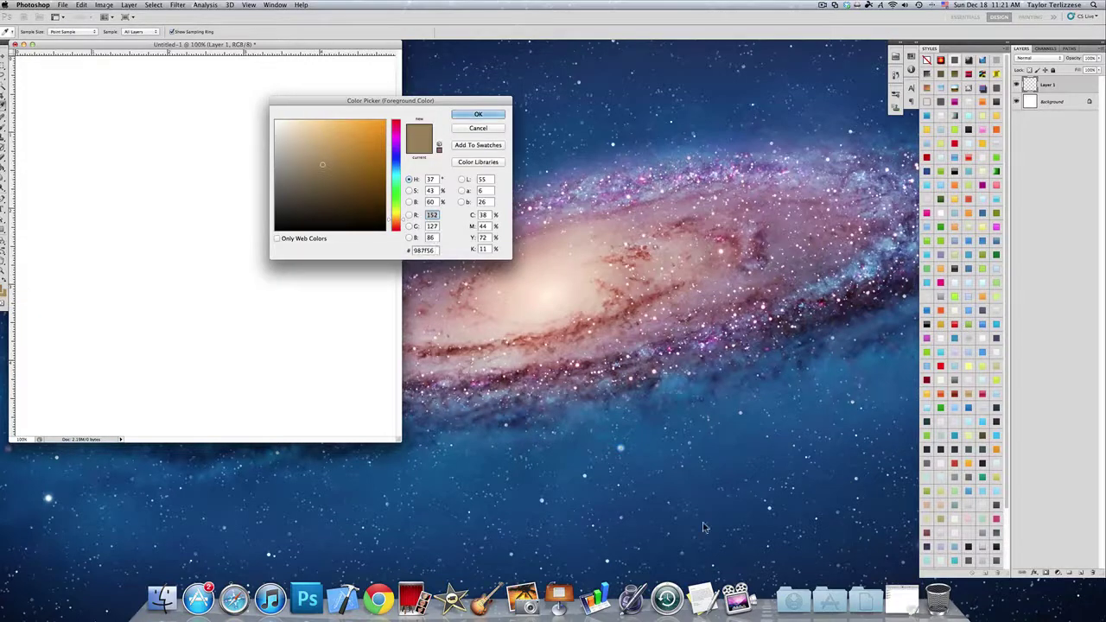
left_click(696, 594)
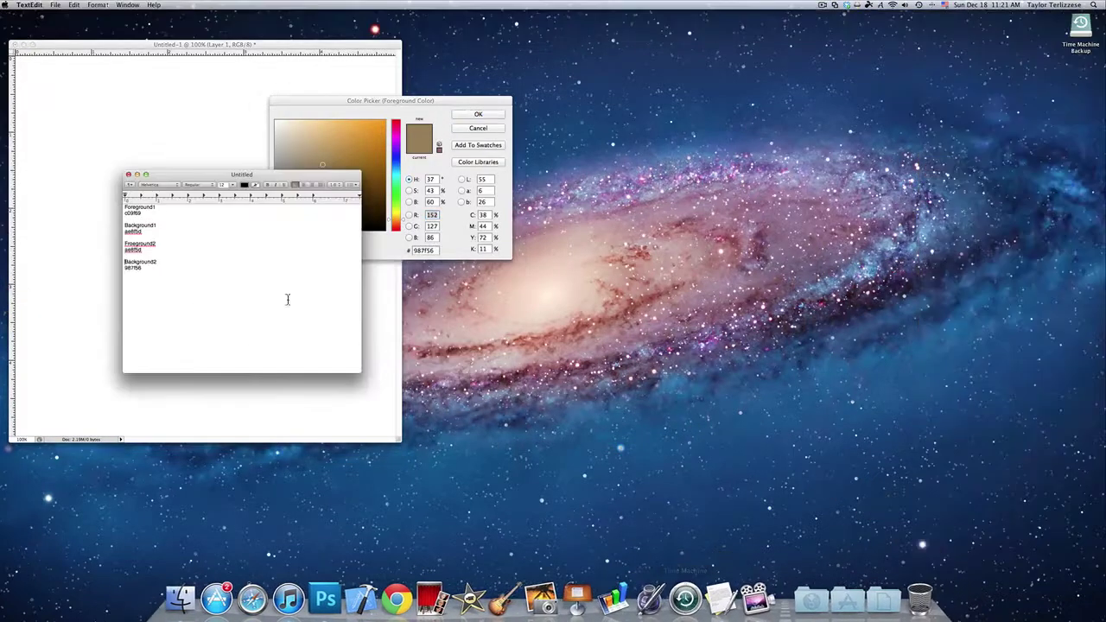
left_click_drag(156, 211, 125, 213)
key("super+c")
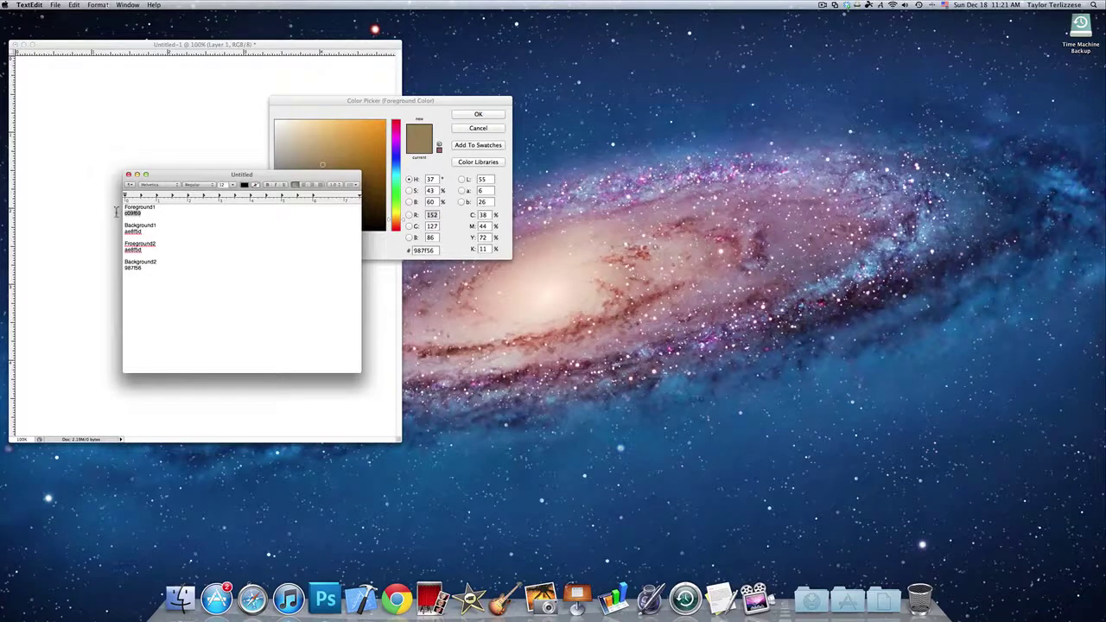
left_click(436, 251)
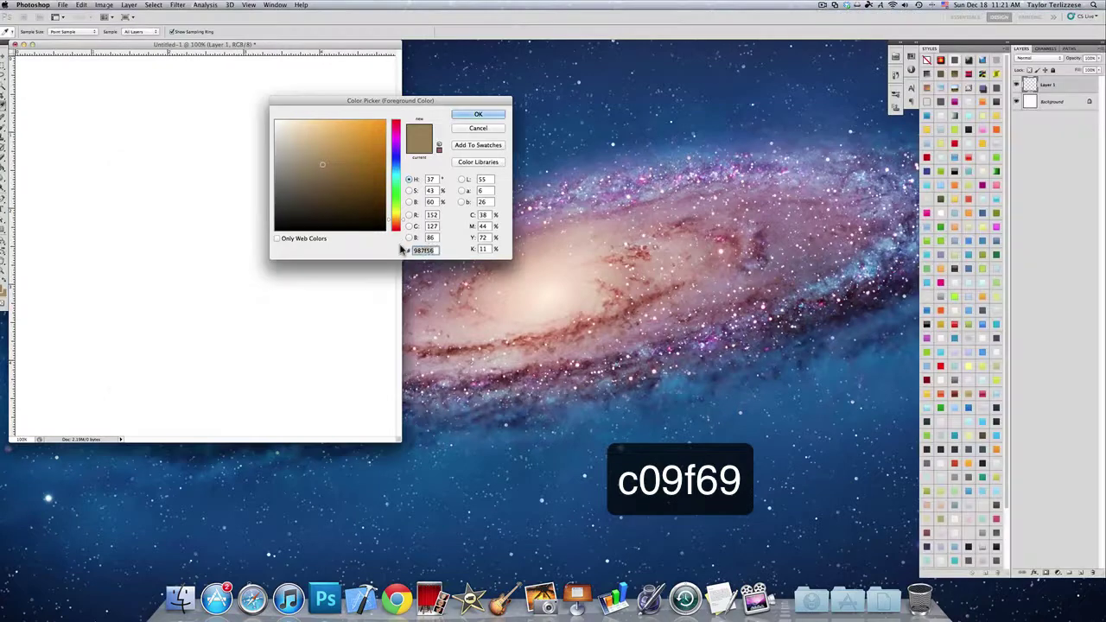
key("super+v")
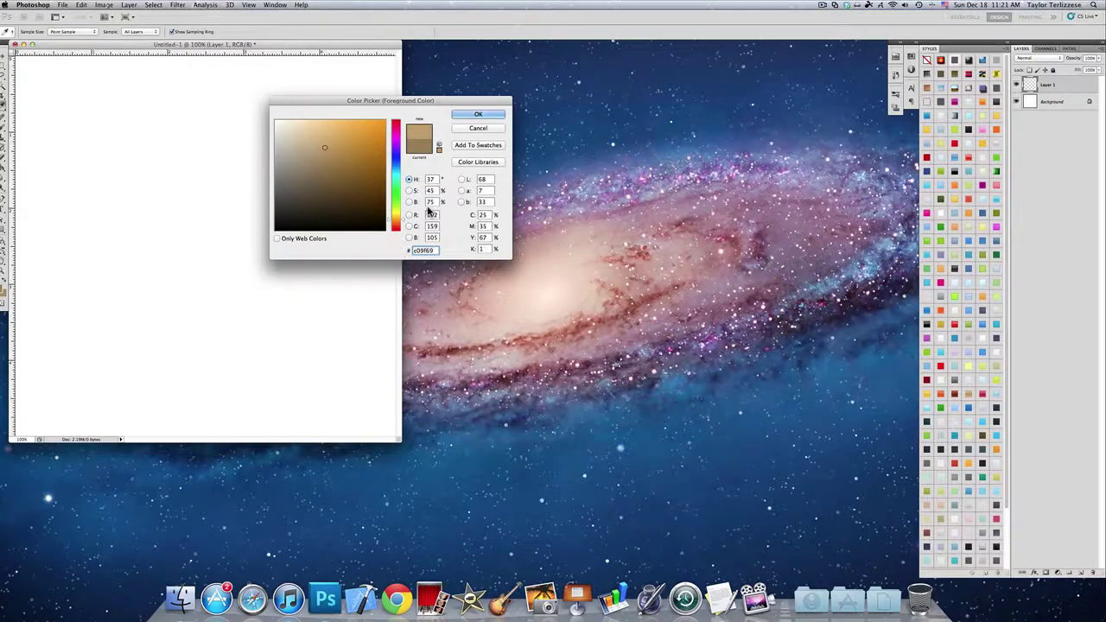
key("Return")
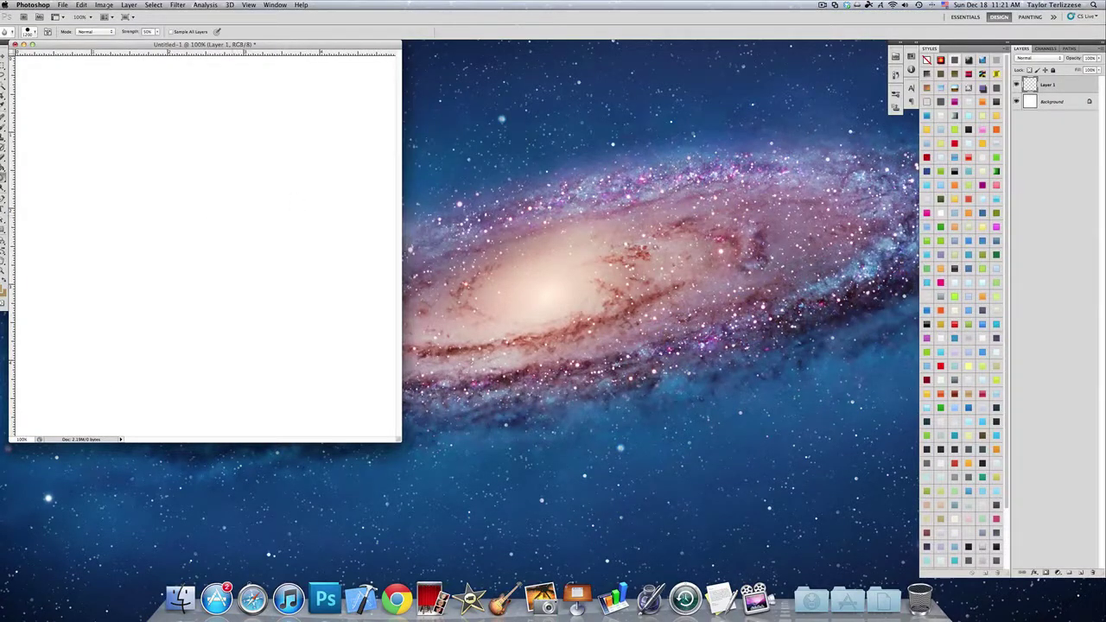
Set the background color to ae8f5d, using the Background1 code copied from the TextEdit note.
left_click(8, 298)
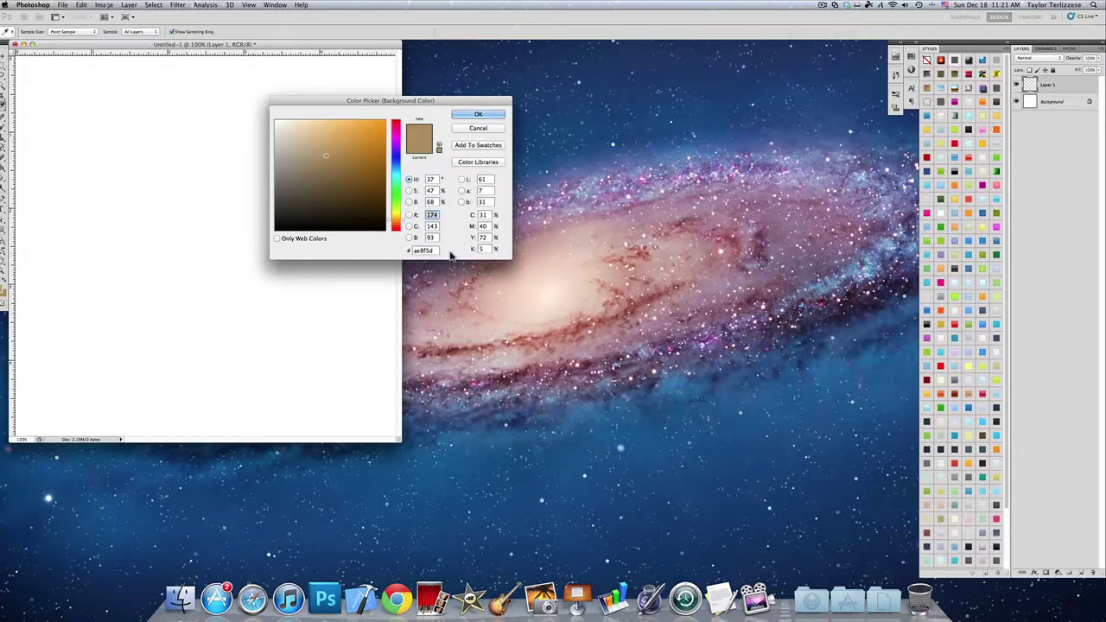
left_click(718, 597)
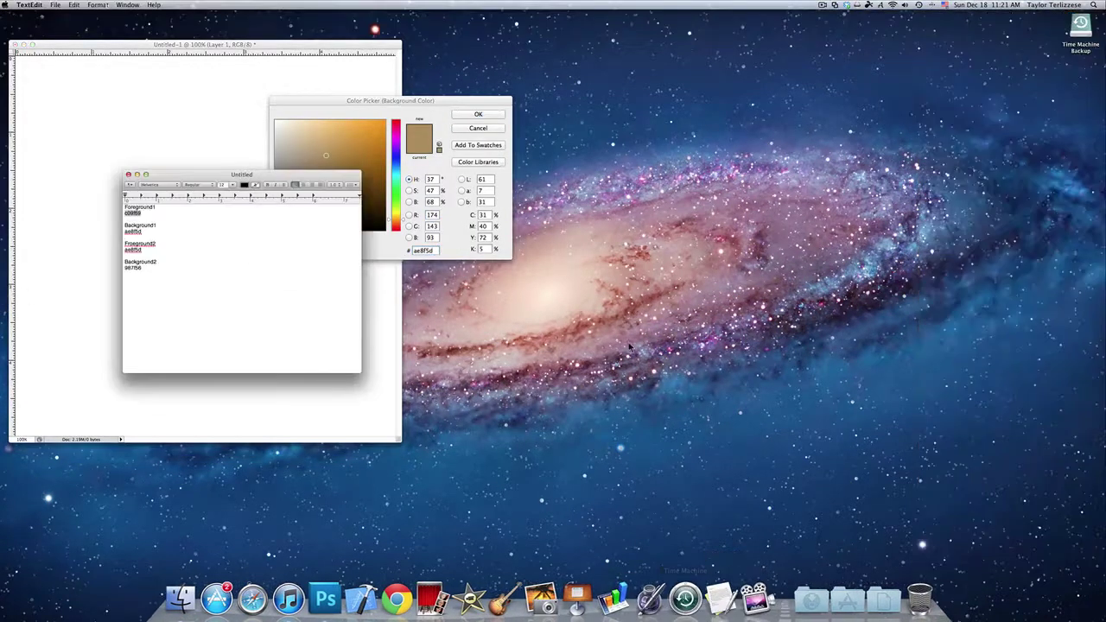
left_click_drag(165, 231, 124, 231)
key("super+c")
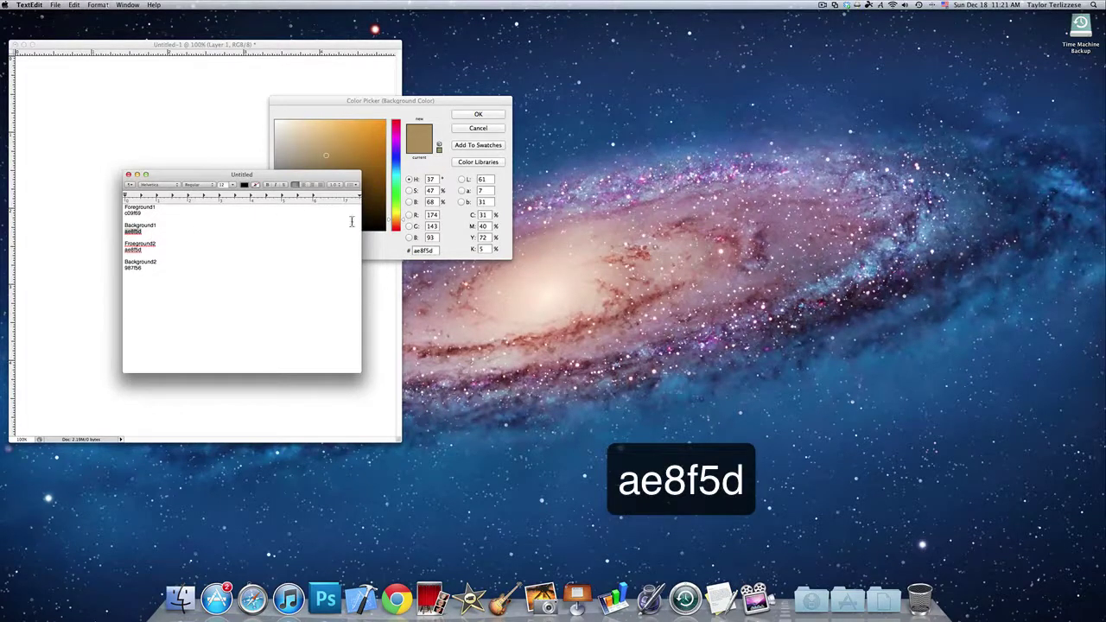
left_click(432, 250)
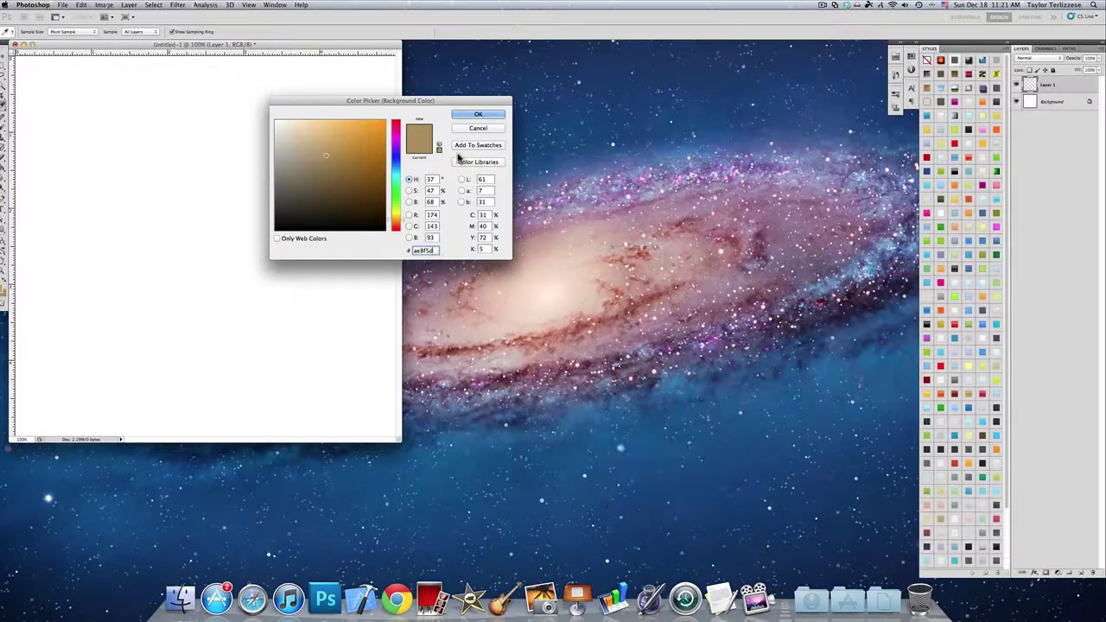
left_click(481, 114)
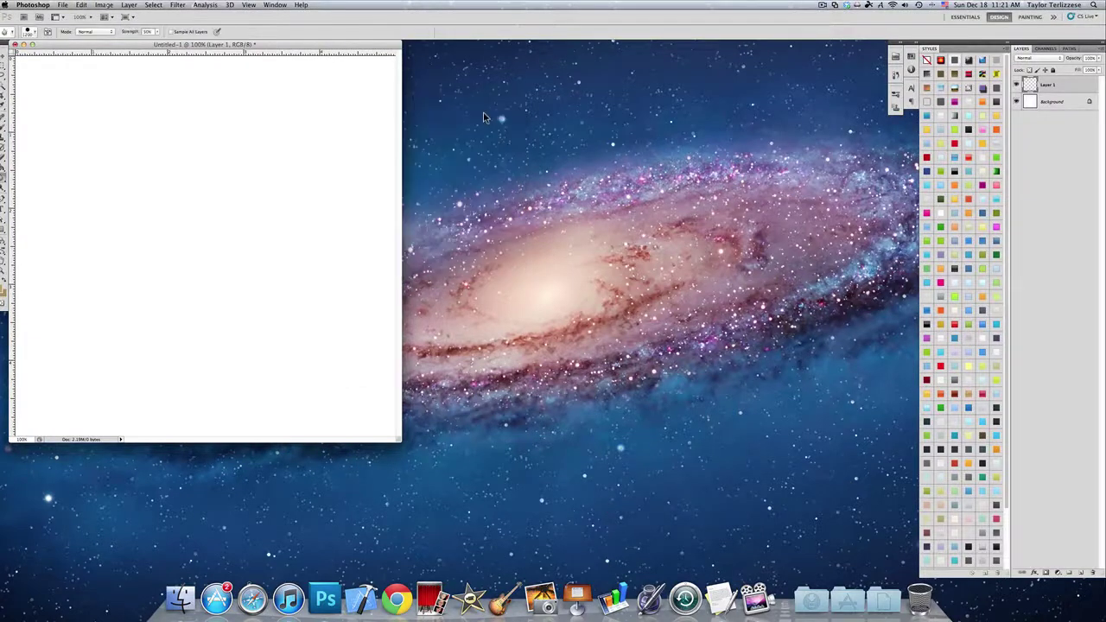
Render the Clouds filter on Layer 1 with the two tan colors.
left_click(184, 6)
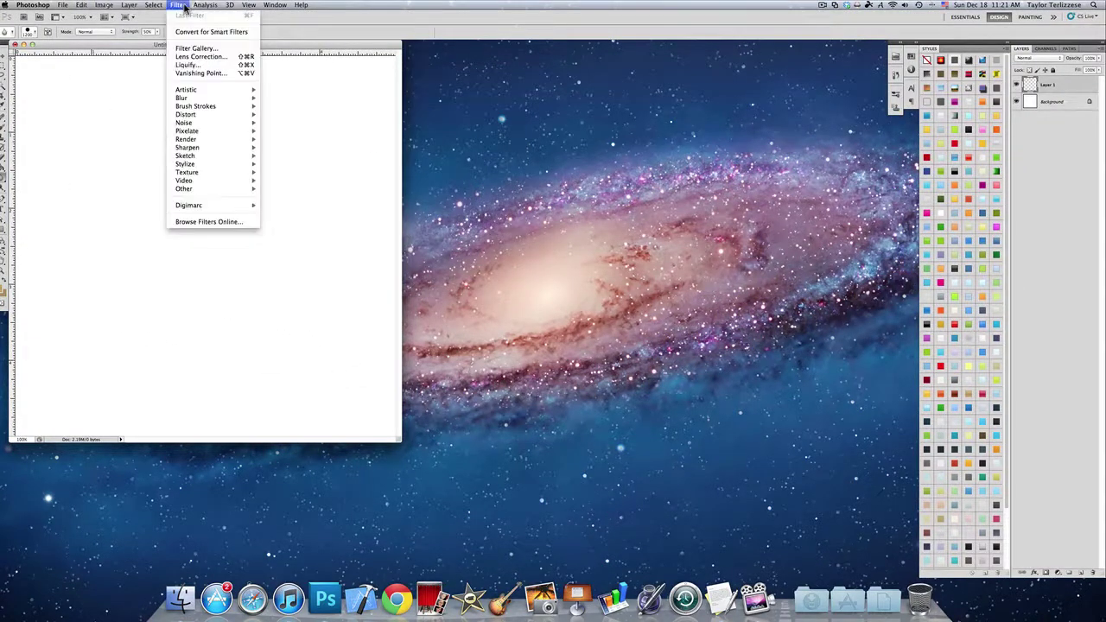
mouse_move(179, 143)
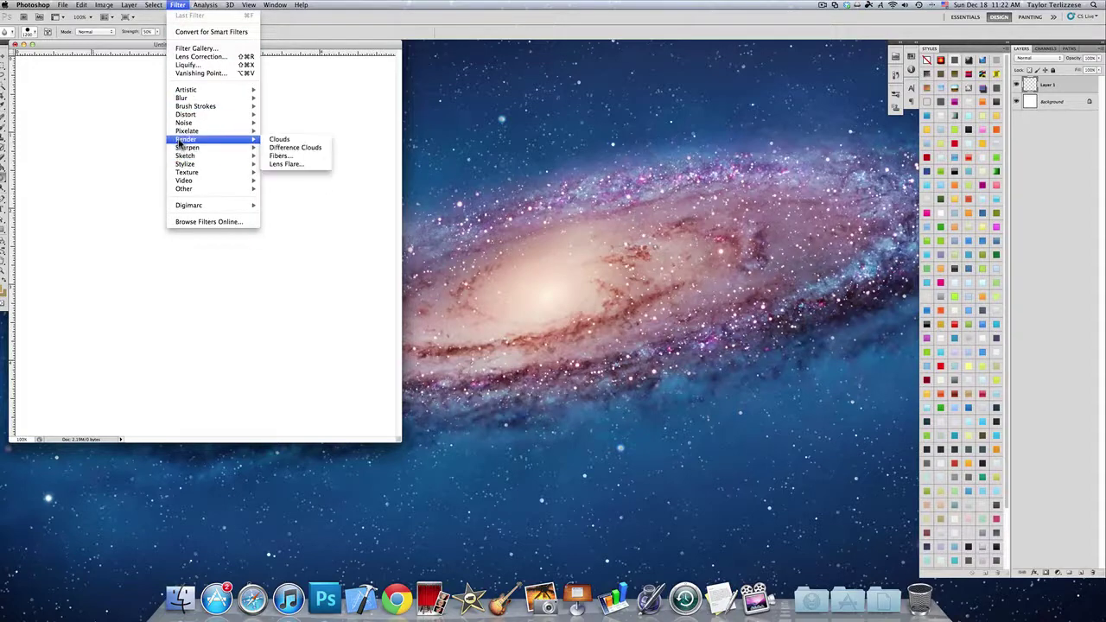
left_click(279, 140)
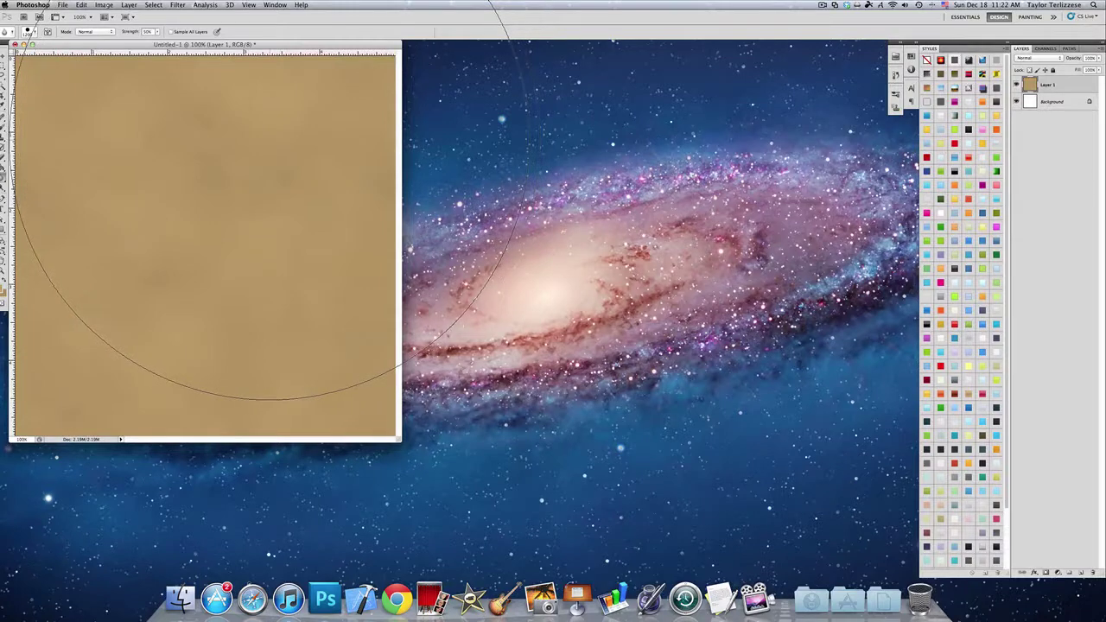
Reduce the oversized brush tip to 45 px.
key("bracketleft")
key("bracketleft")
key("bracketleft")
key("bracketleft")
key("bracketleft")
key("bracketleft")
key("bracketleft")
key("bracketleft")
key("bracketleft")
key("bracketleft")
key("bracketleft")
key("bracketleft")
Add 3% monochromatic noise with Gaussian distribution to the cloud texture on Layer 1.
left_click(179, 5)
mouse_move(187, 123)
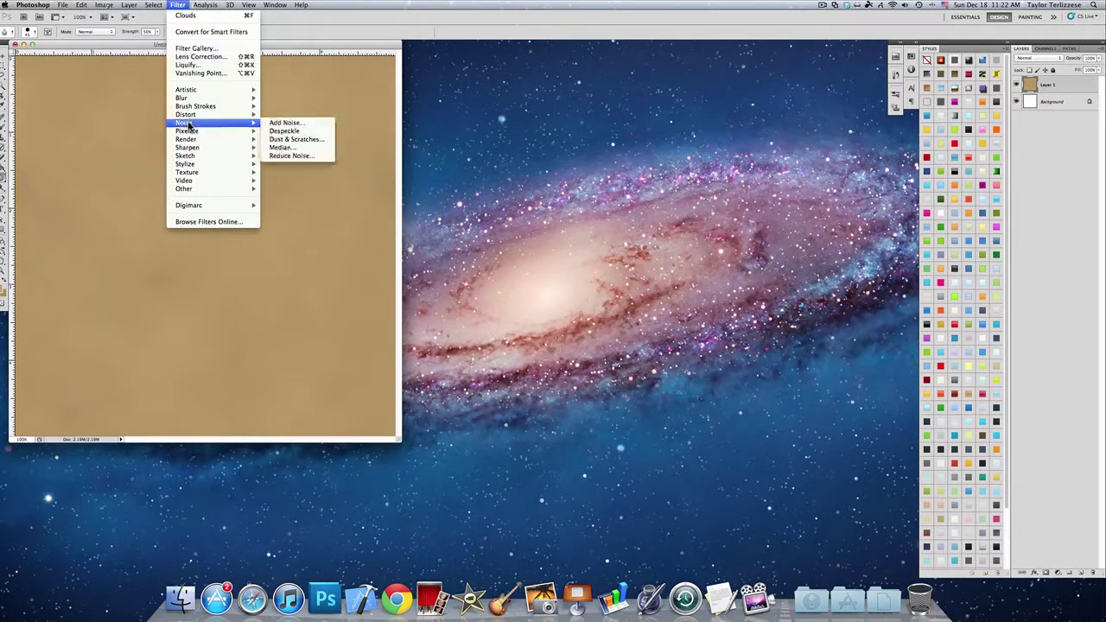
left_click(281, 118)
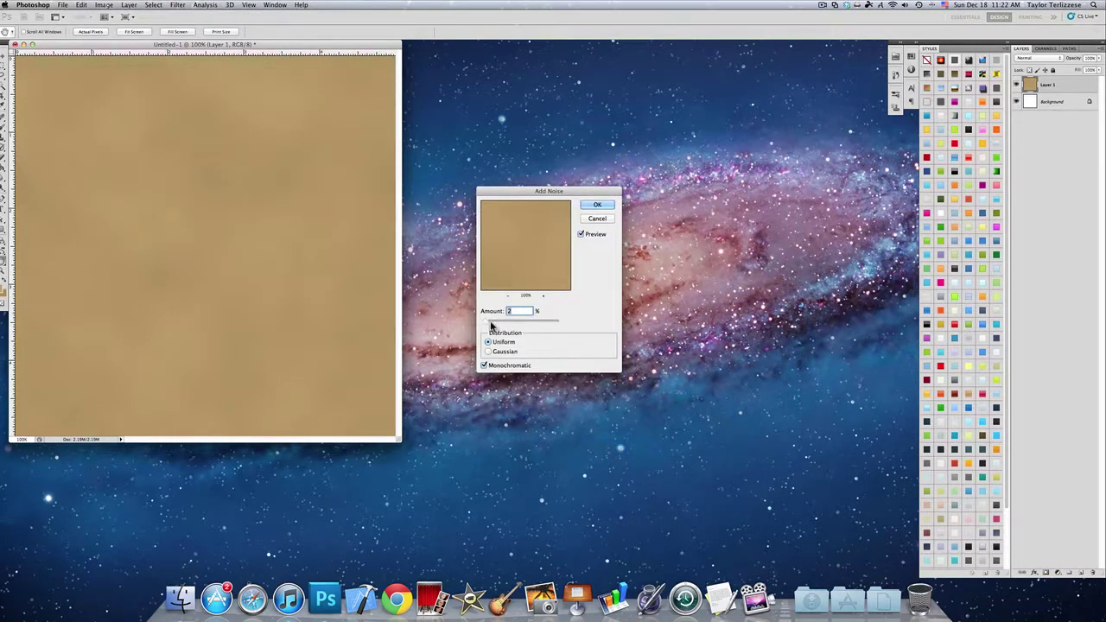
type("3")
left_click(490, 352)
left_click(597, 205)
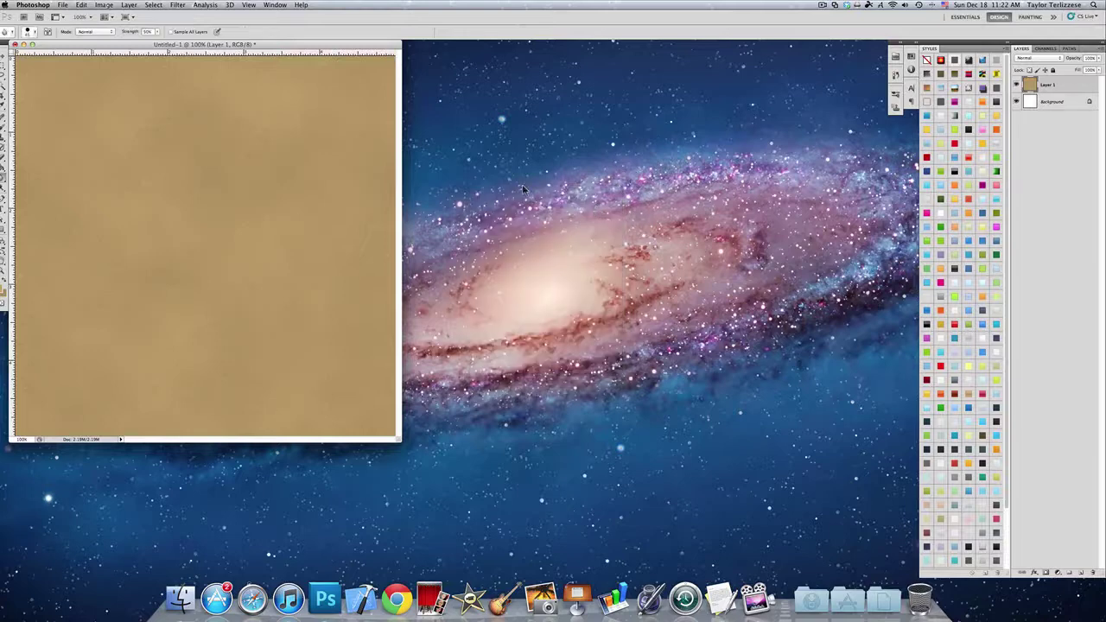
Apply a horizontal Motion Blur to Layer 1 with an angle of 0°.
left_click(176, 5)
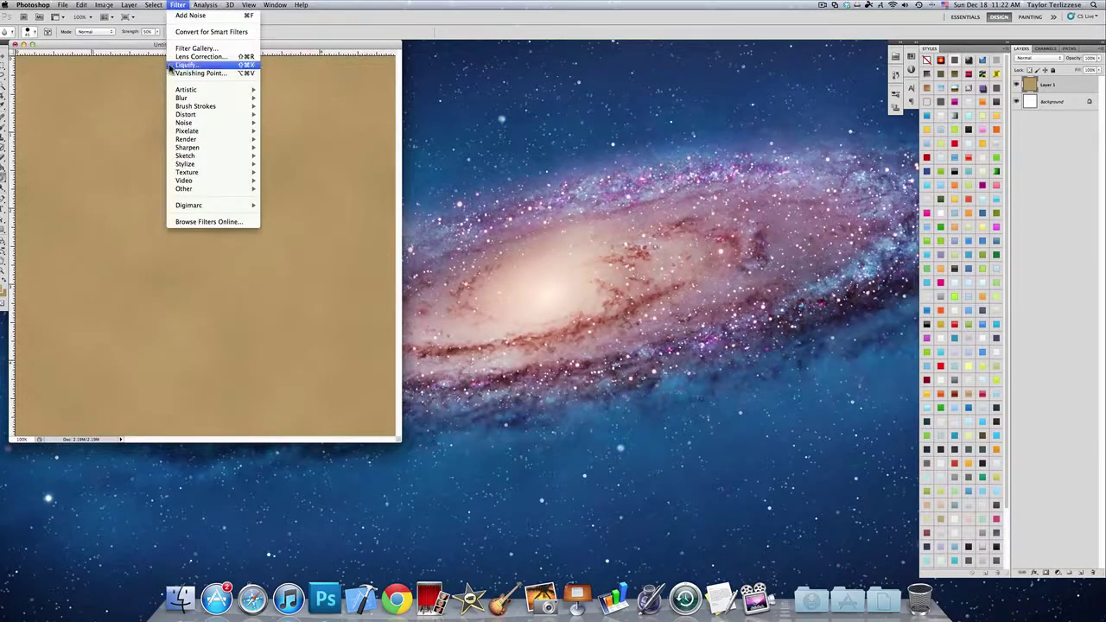
mouse_move(176, 101)
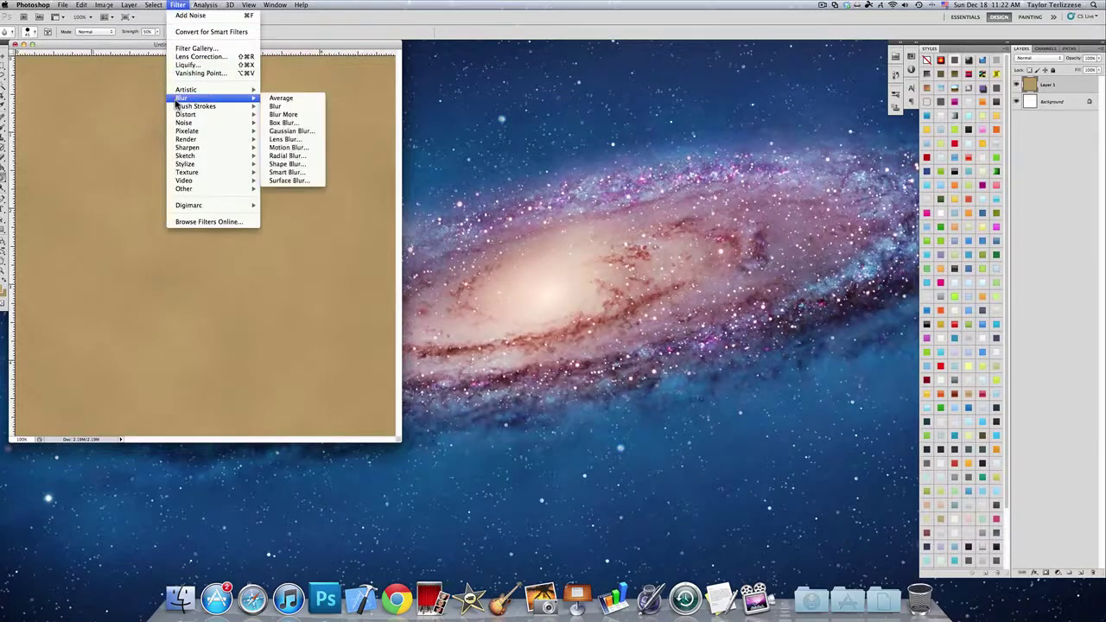
left_click(306, 149)
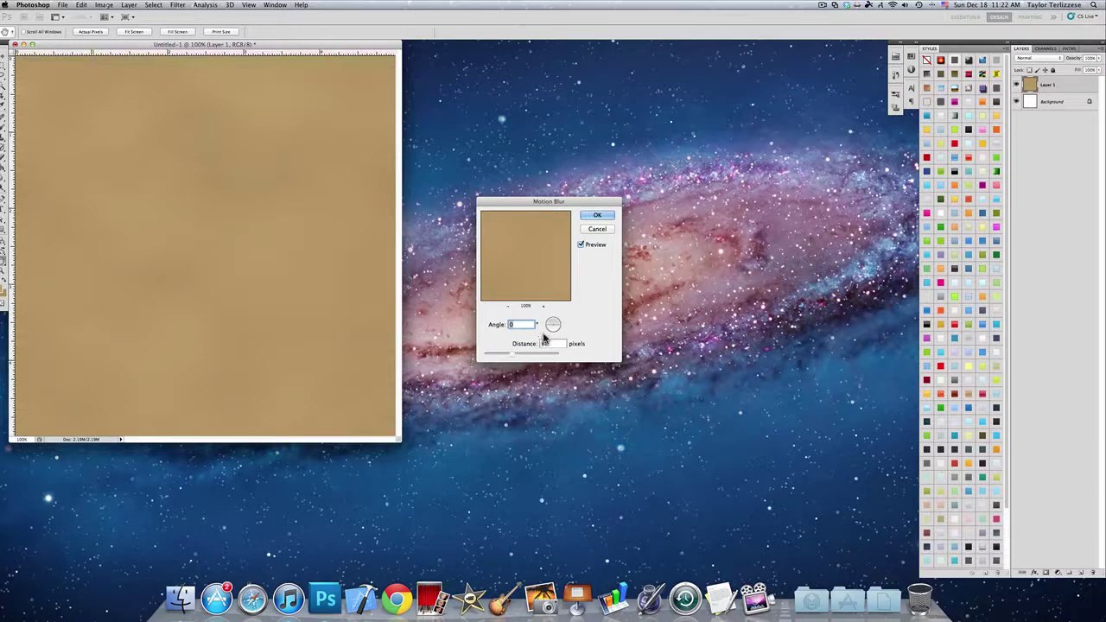
left_click(586, 218)
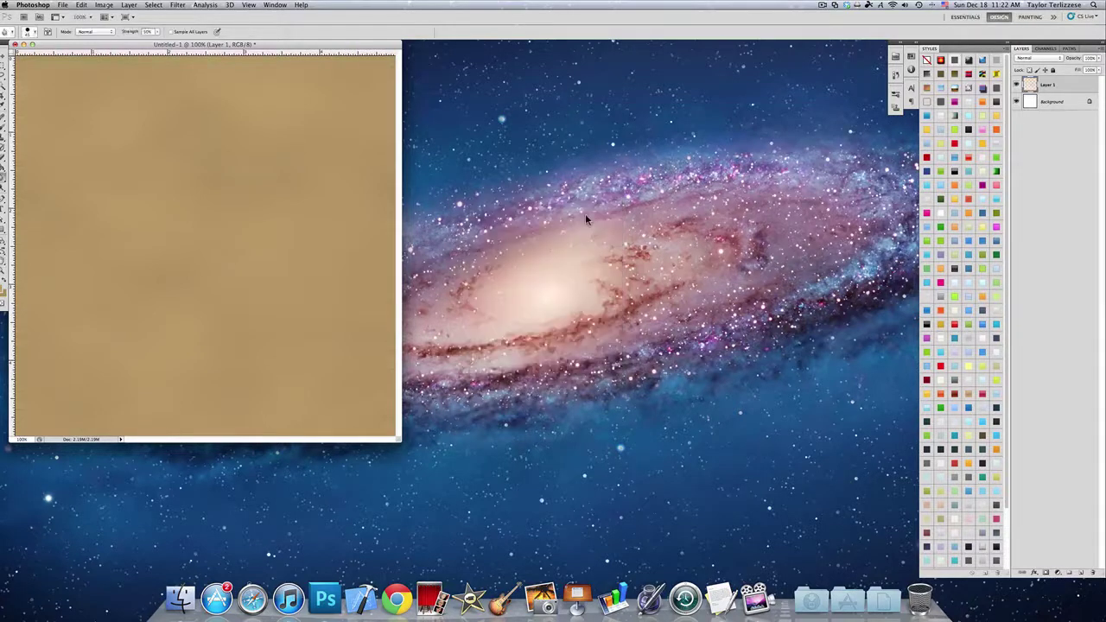
Convert the white Background into a regular layer and delete it, leaving only the texture layer.
double_click(1051, 102)
left_click(631, 272)
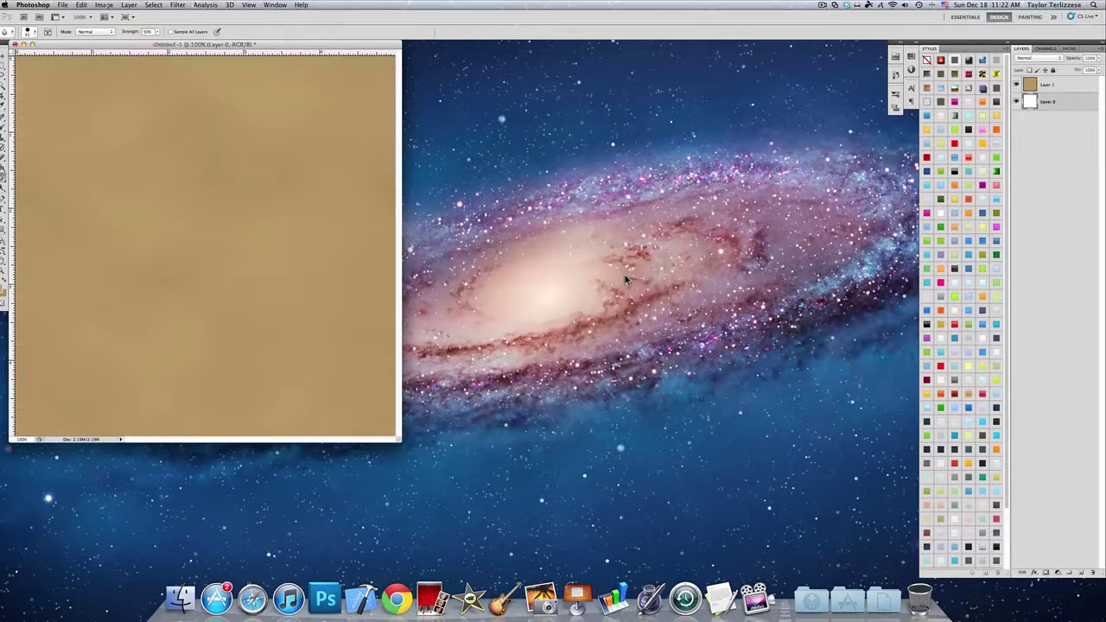
key("BackSpace")
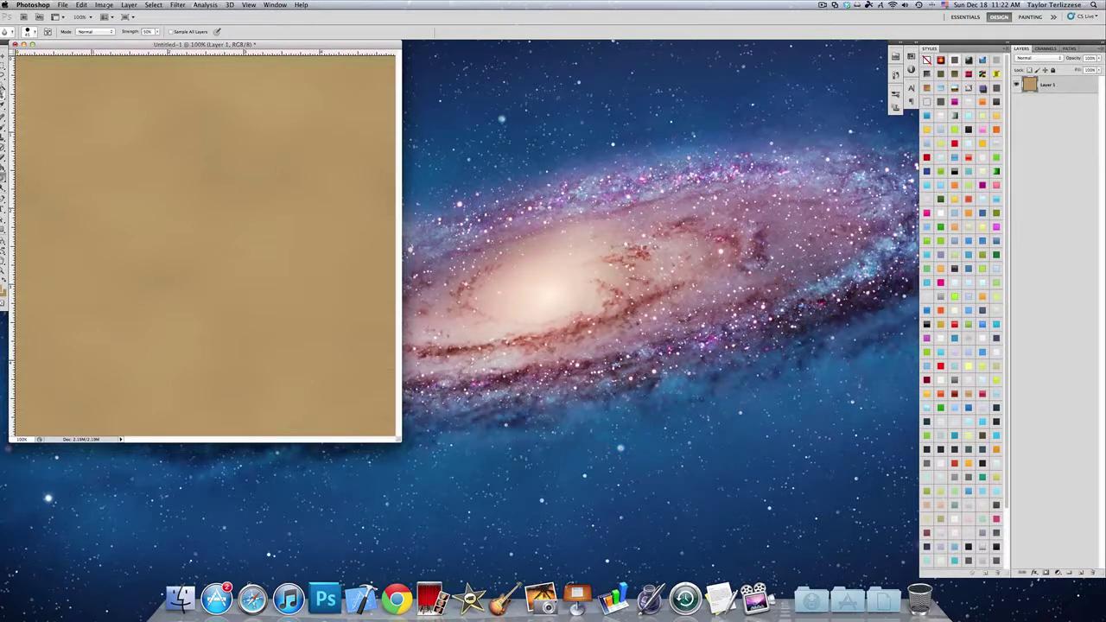
Enlarge the document window, cut a narrow full-height strip off each side of the texture layer, and deselect.
left_click(3, 75)
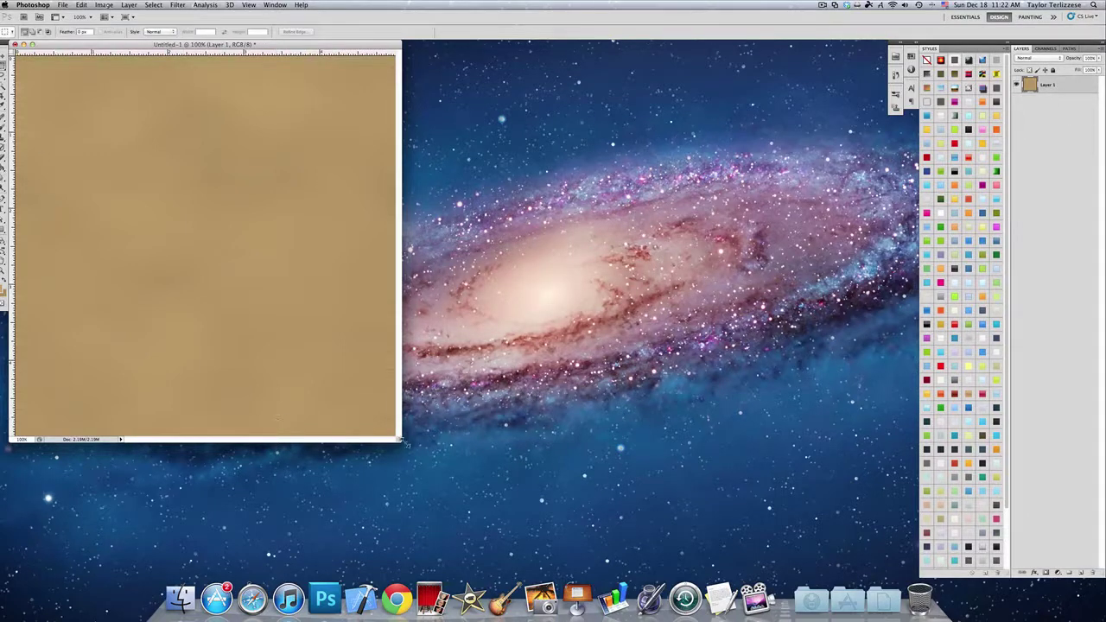
left_click_drag(403, 443, 538, 478)
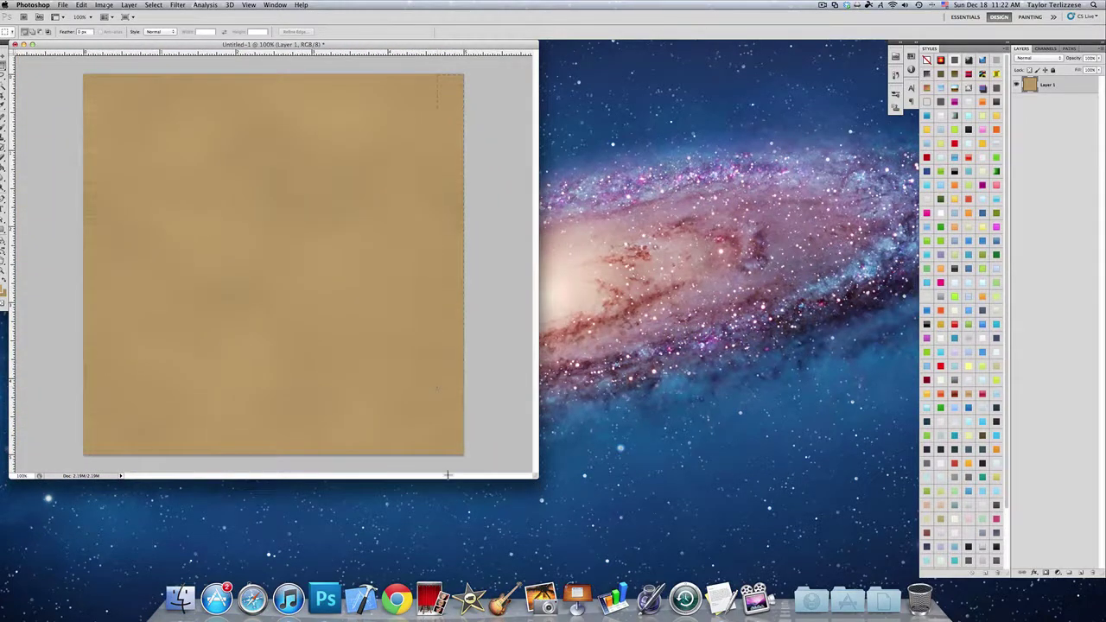
left_click_drag(448, 474, 448, 476)
key("Delete")
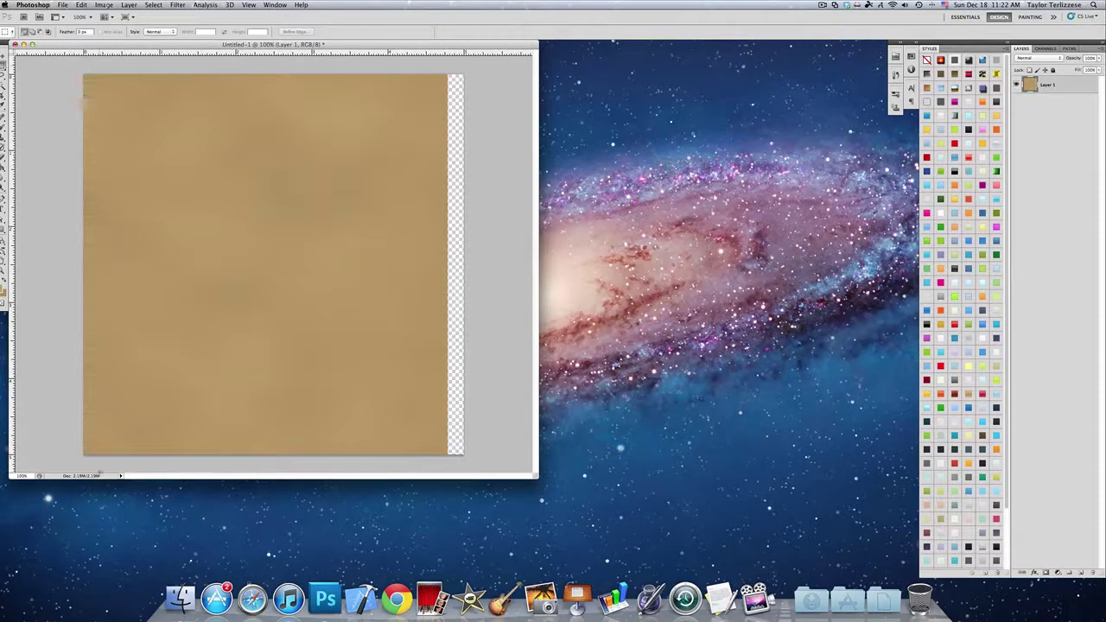
key("Delete")
key("super+d")
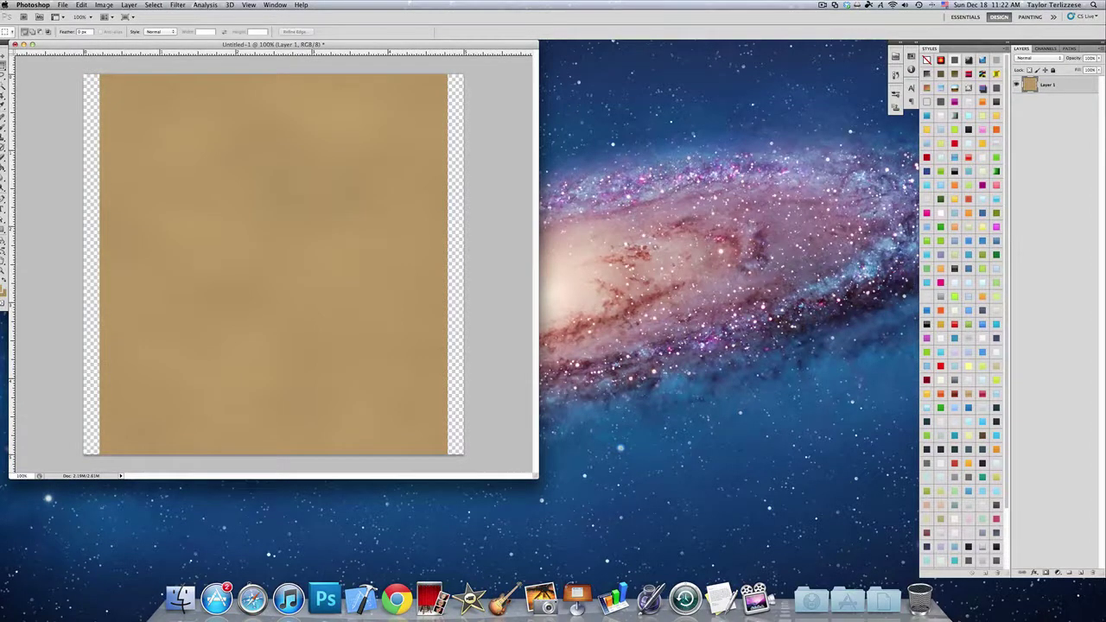
Stretch the trimmed texture layer horizontally to both canvas edges so it covers the transparent strips.
key("v")
left_click_drag(97, 262, 82, 265)
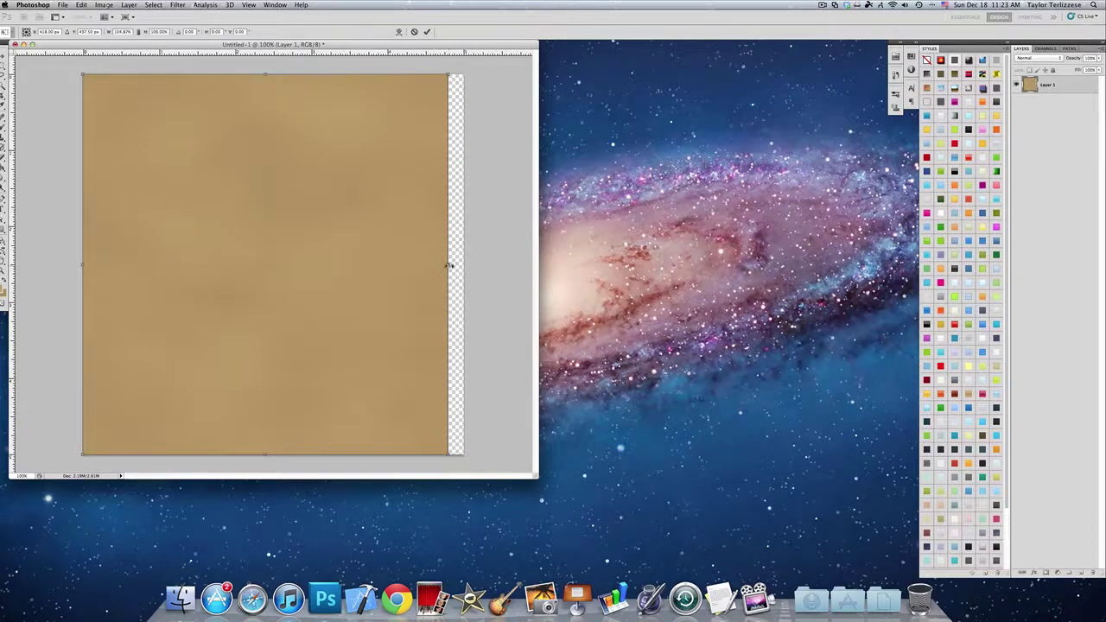
left_click_drag(448, 266, 465, 267)
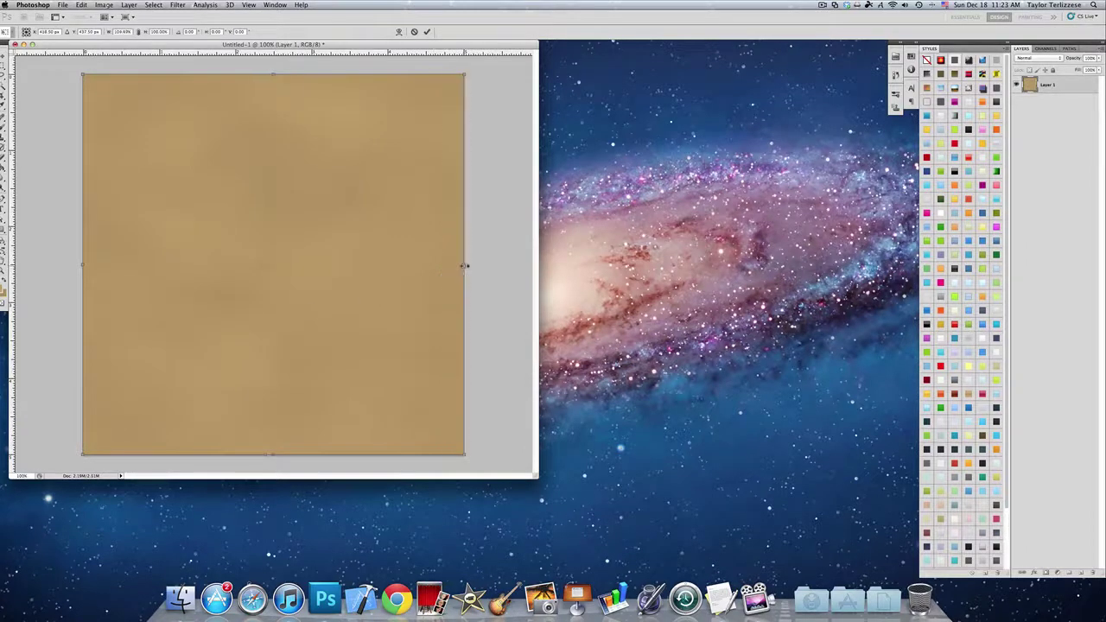
left_click(427, 32)
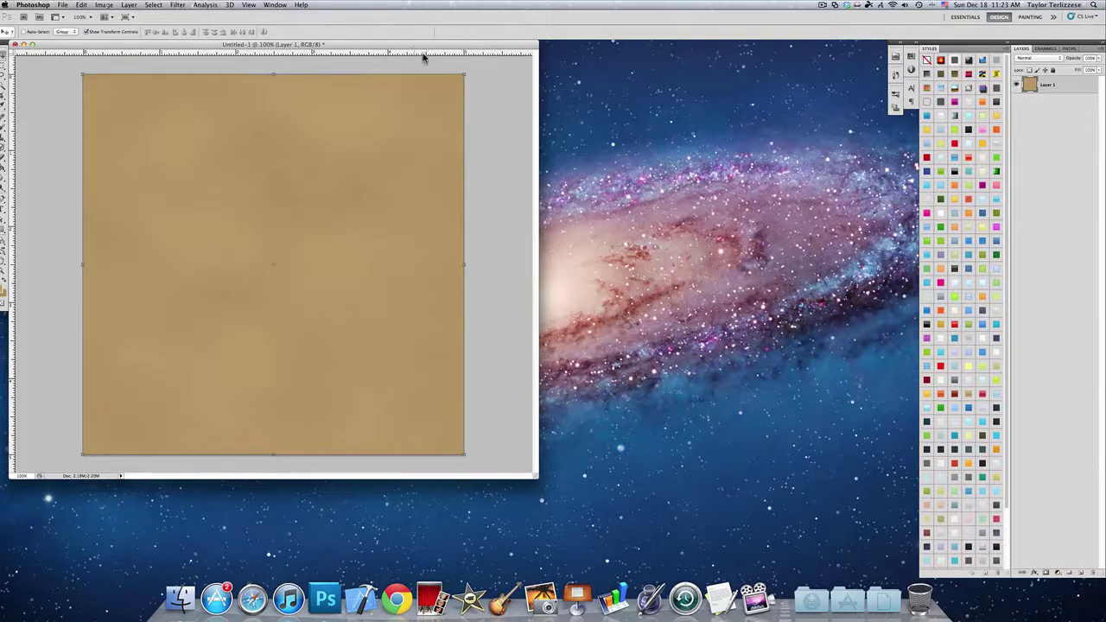
Add a new layer above the texture layer and copy the Background2 hex value 987f56 from the TextEdit note.
left_click(1082, 574)
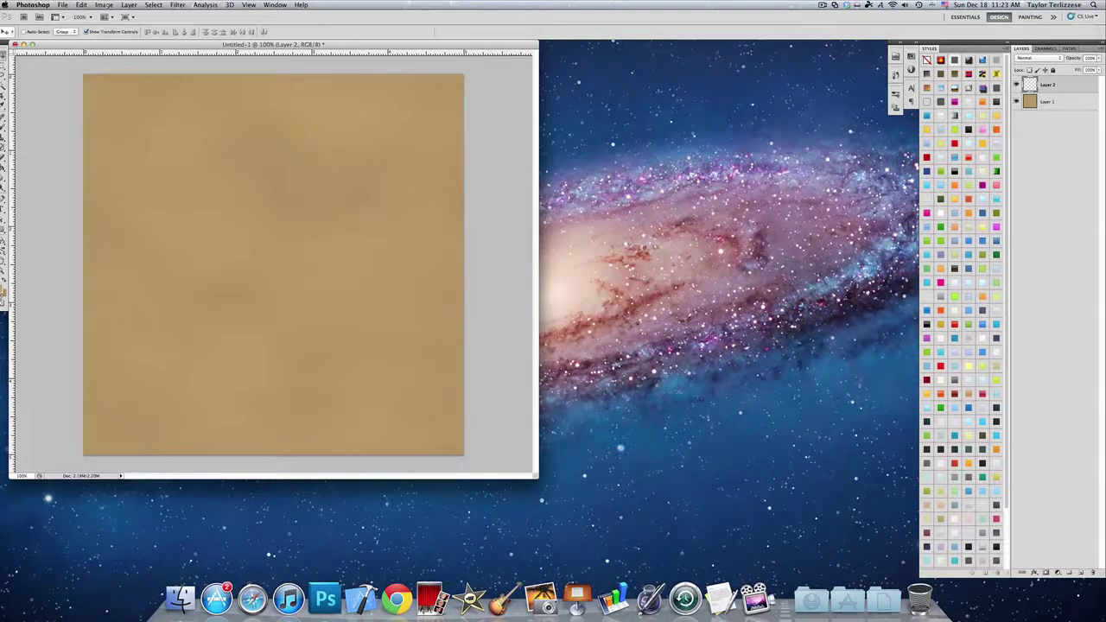
left_click(718, 598)
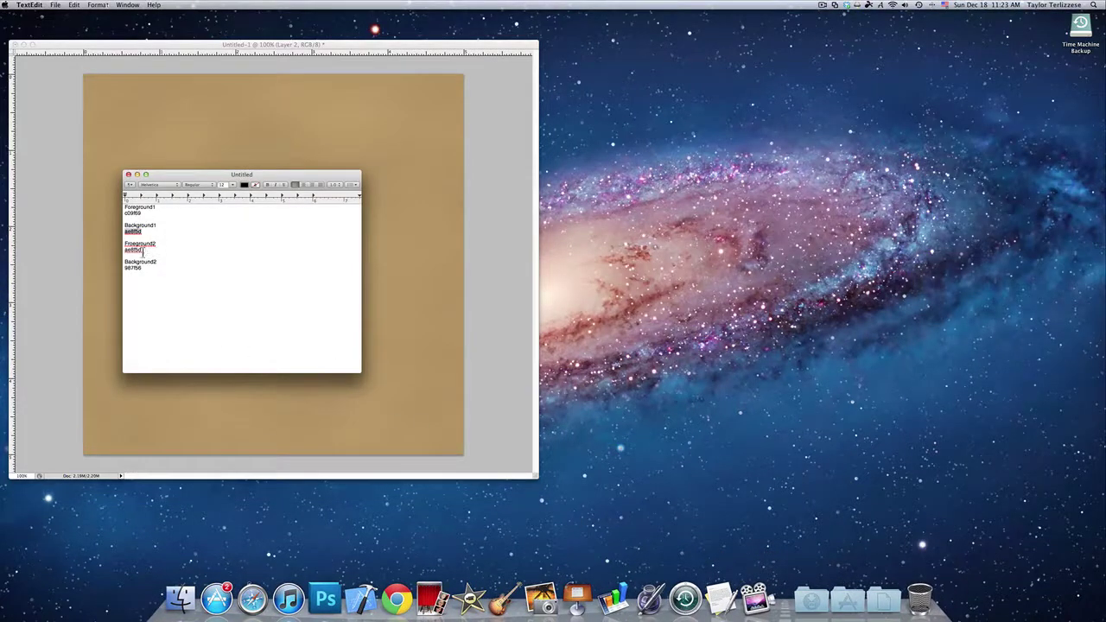
left_click_drag(144, 269, 132, 271)
key("super+c")
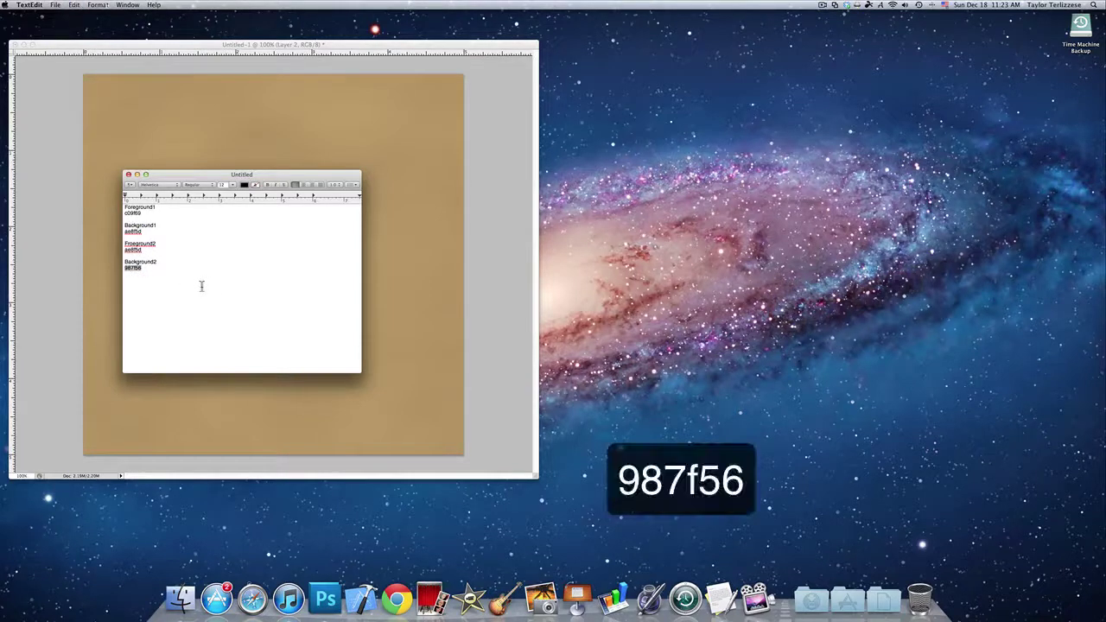
Switch back to Photoshop and set the background color to hex 987f56.
left_click(74, 262)
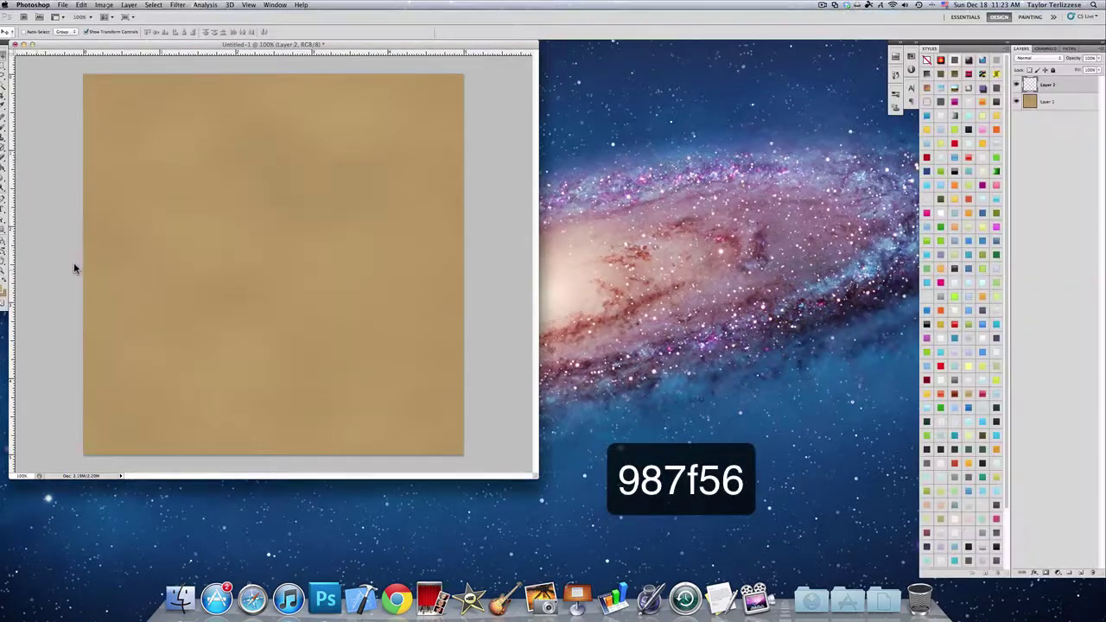
left_click(4, 296)
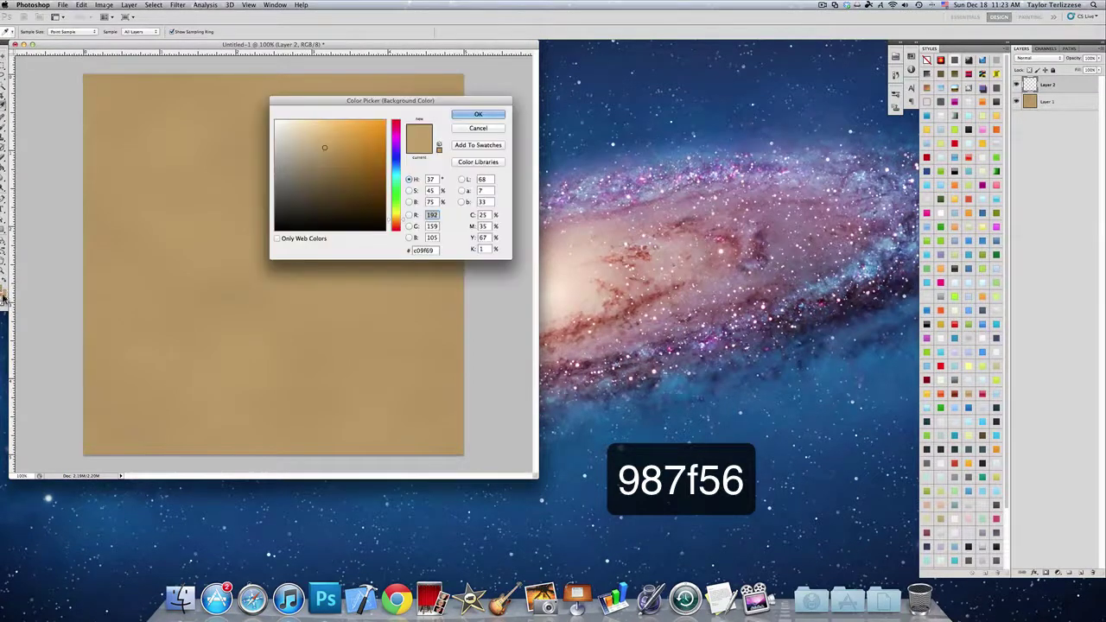
left_click(436, 251)
key("super+v")
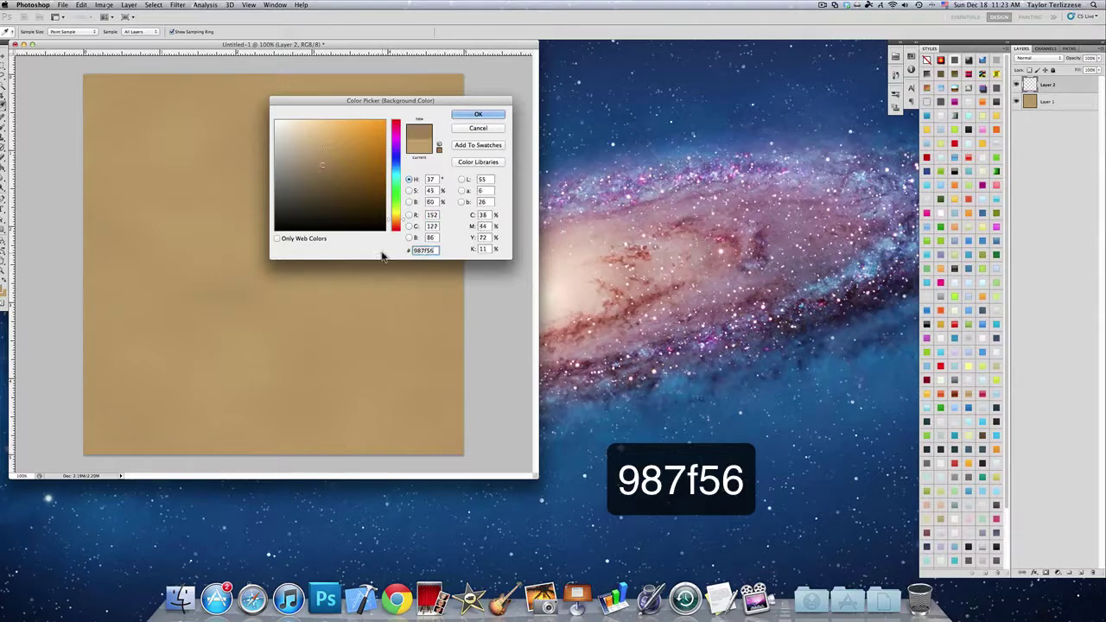
left_click(478, 114)
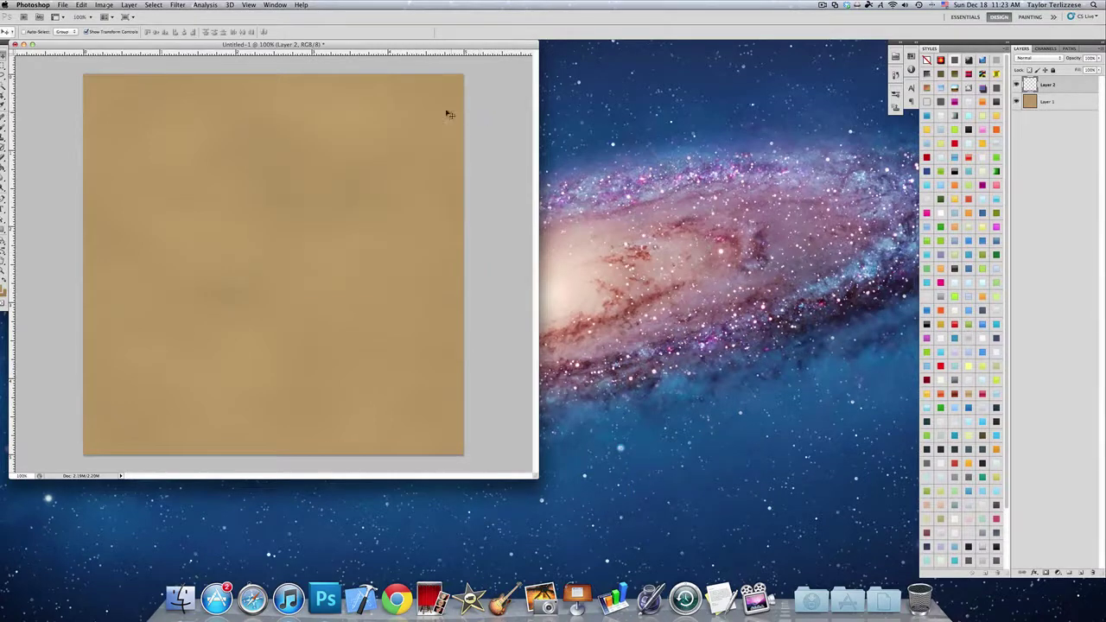
Fill Layer 2 with the Clouds filter and apply Add Noise to it.
left_click(178, 5)
mouse_move(207, 121)
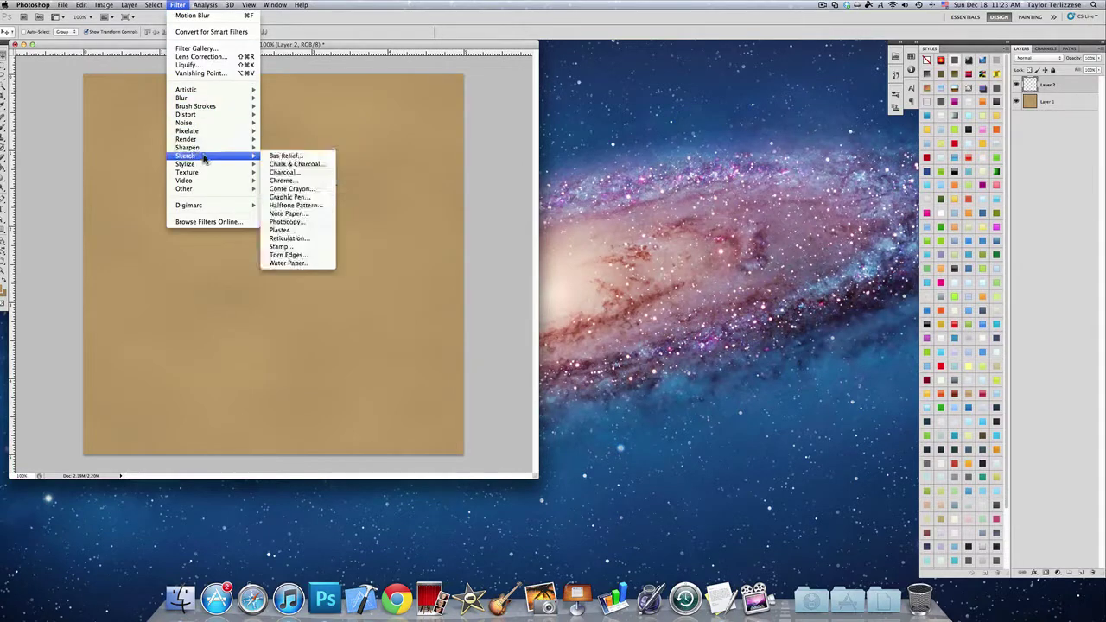
left_click(279, 139)
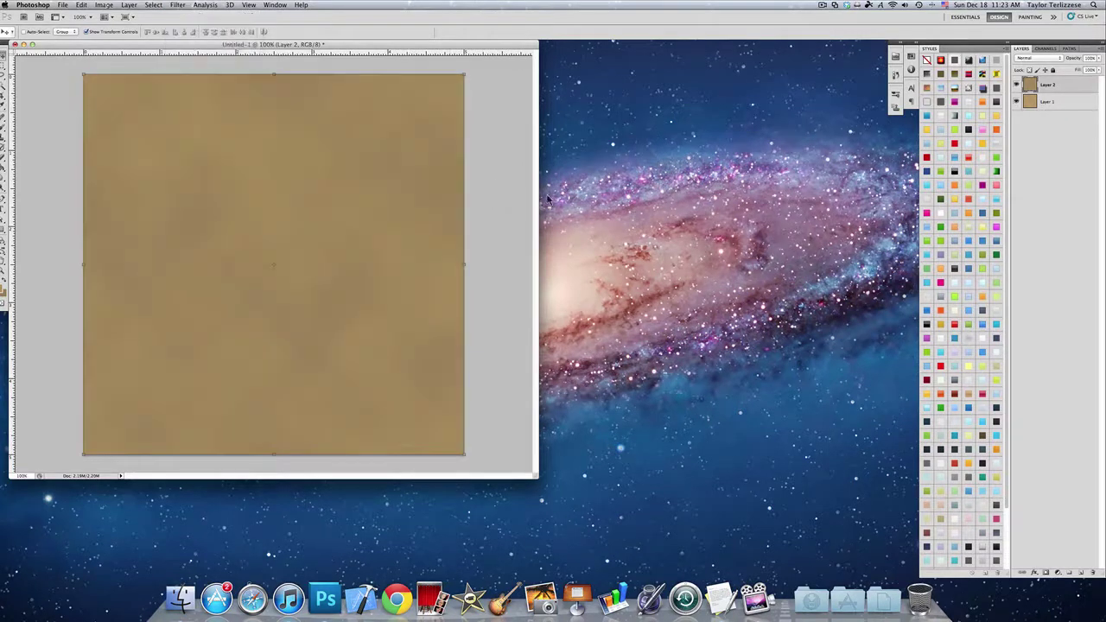
left_click(177, 5)
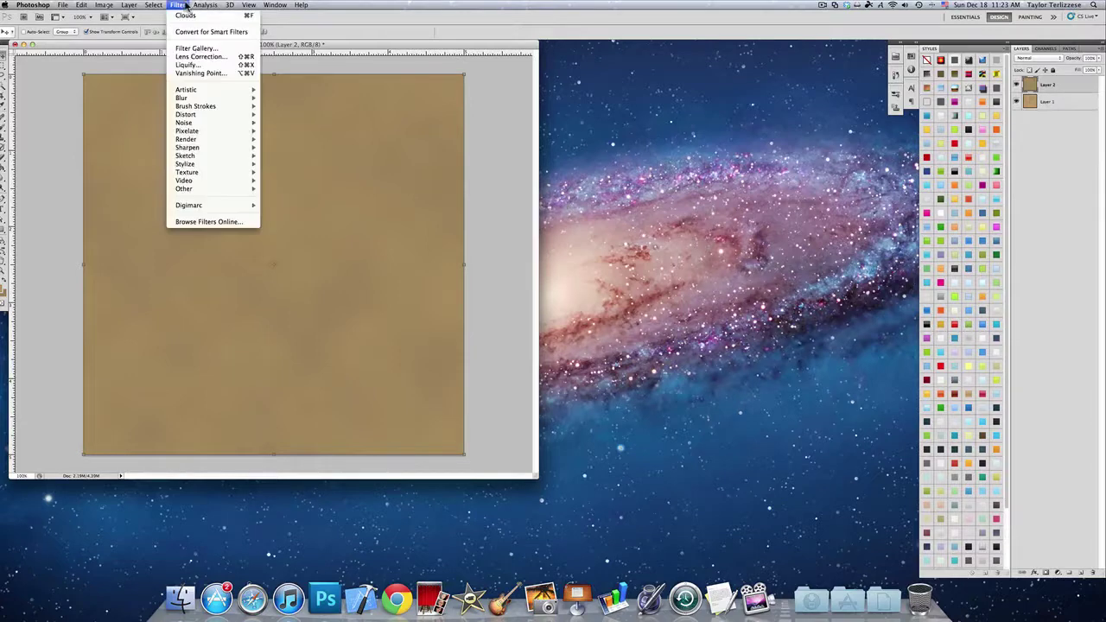
mouse_move(206, 124)
left_click(275, 124)
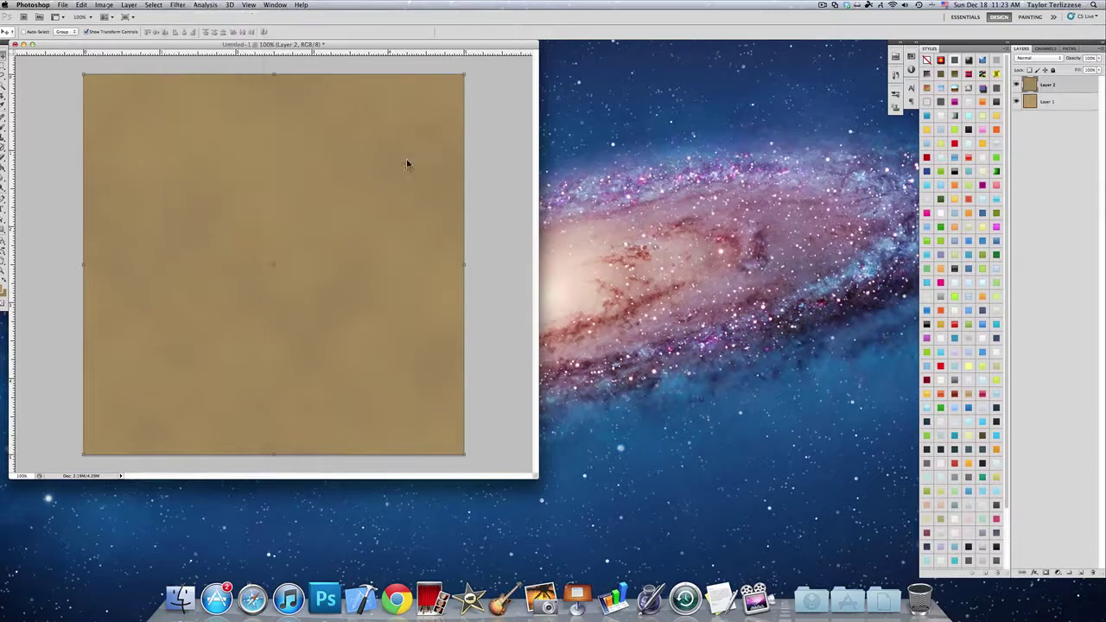
left_click(597, 205)
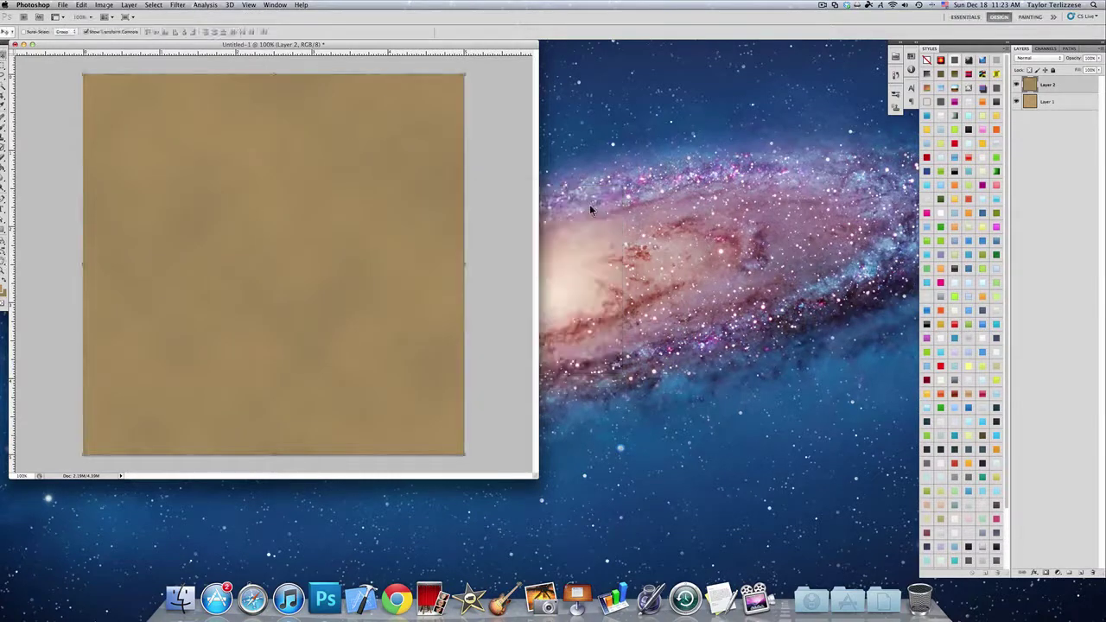
Apply a horizontal Motion Blur to Layer 2 with an angle of 0° and a distance of 88 pixels.
left_click(178, 6)
mouse_move(198, 100)
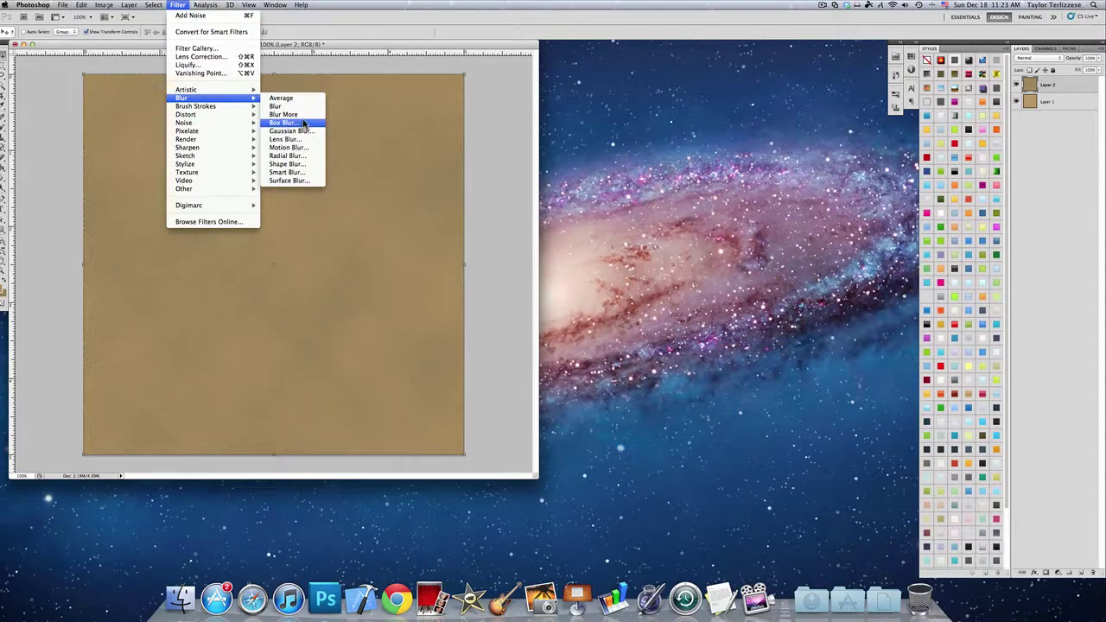
left_click(298, 147)
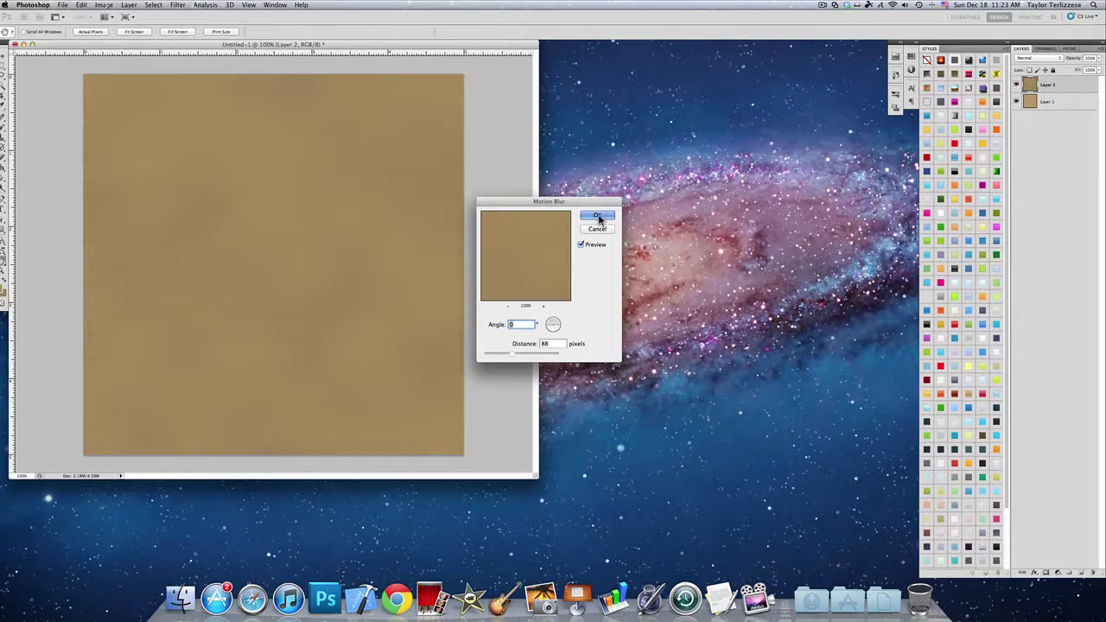
left_click(598, 217)
Delete a narrow full-height strip from both the left and right edges of Layer 2.
key("m")
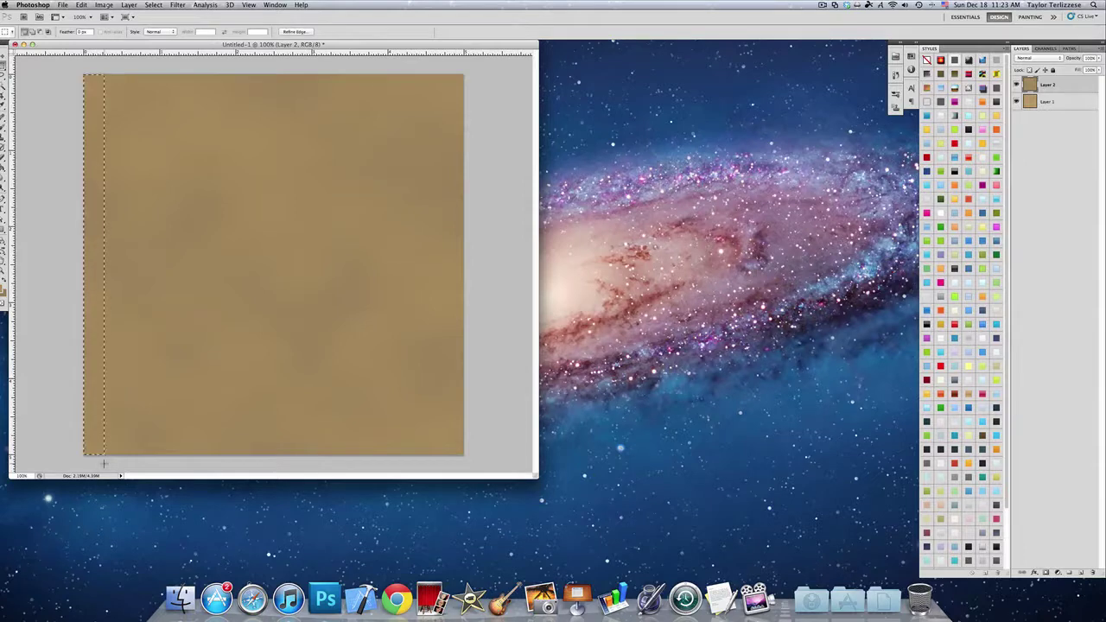
key("Delete")
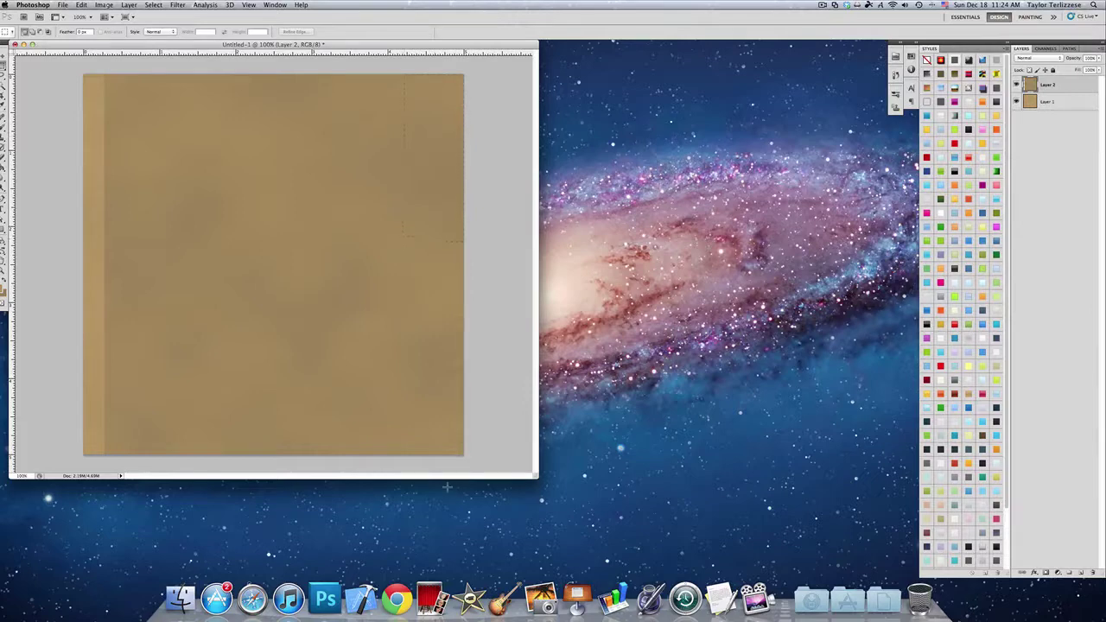
left_click_drag(447, 487, 471, 69)
key("Delete")
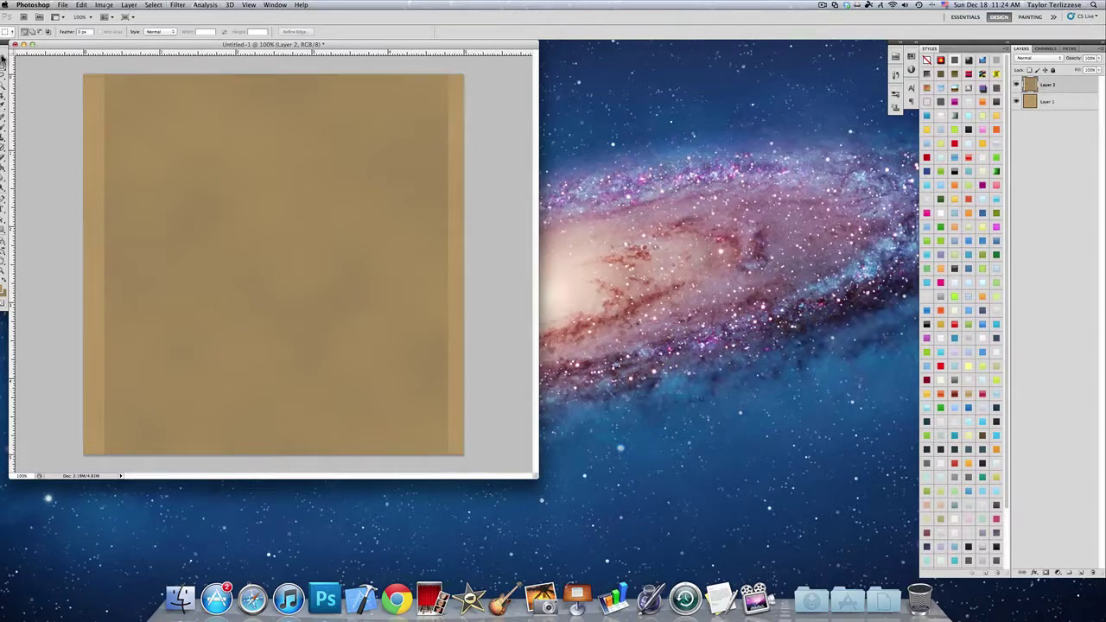
Stretch the trimmed Layer 2 horizontally to both canvas edges and commit the transform.
key("super+t")
left_click_drag(96, 265, 83, 269)
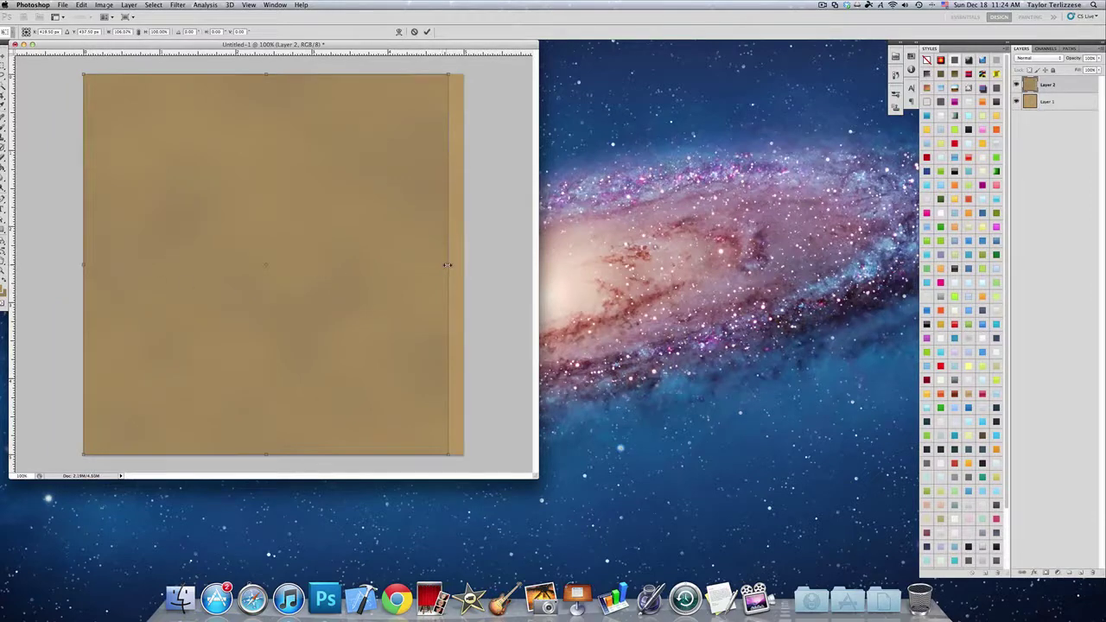
left_click_drag(448, 266, 462, 270)
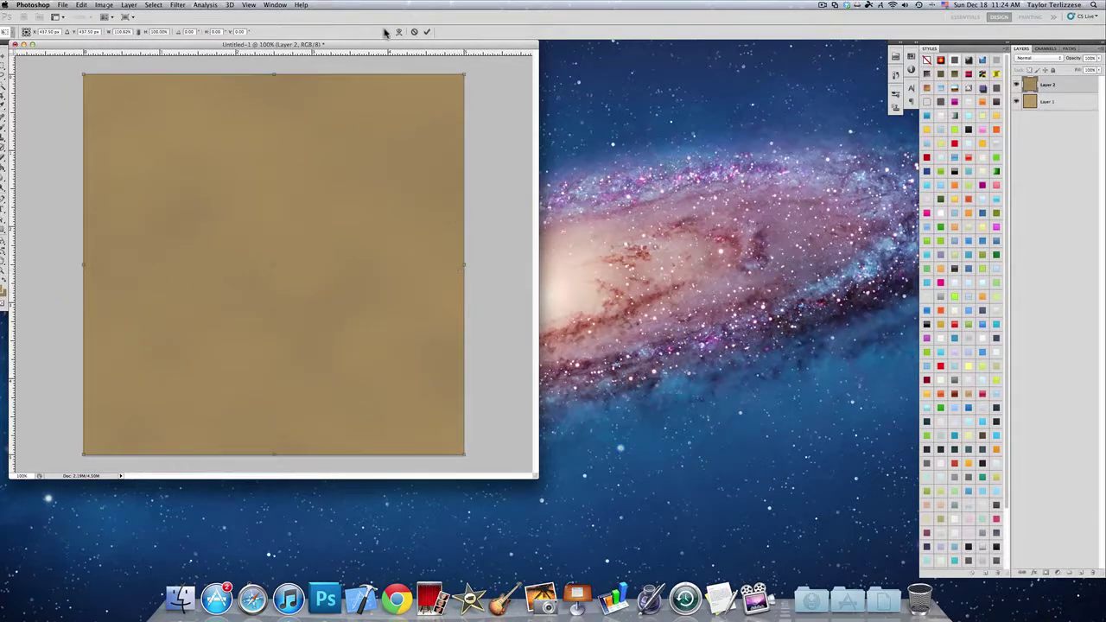
left_click(427, 31)
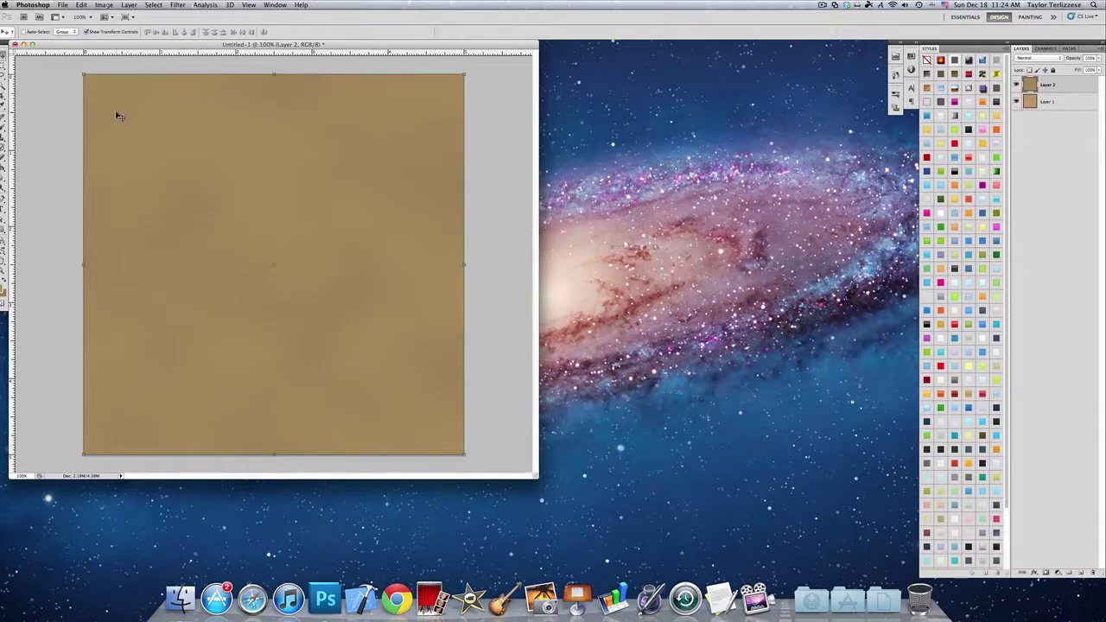
Cut a thin full-width strip off the top of Layer 2, paste it as its own layer and place it back at the top edge.
left_click(6, 71)
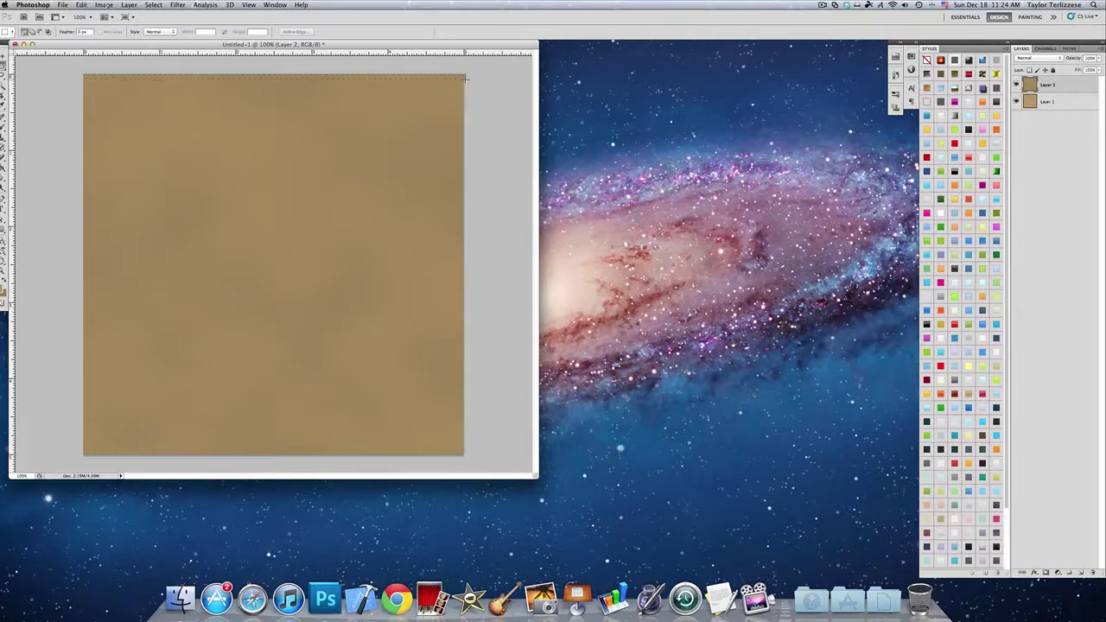
left_click_drag(465, 79, 465, 81)
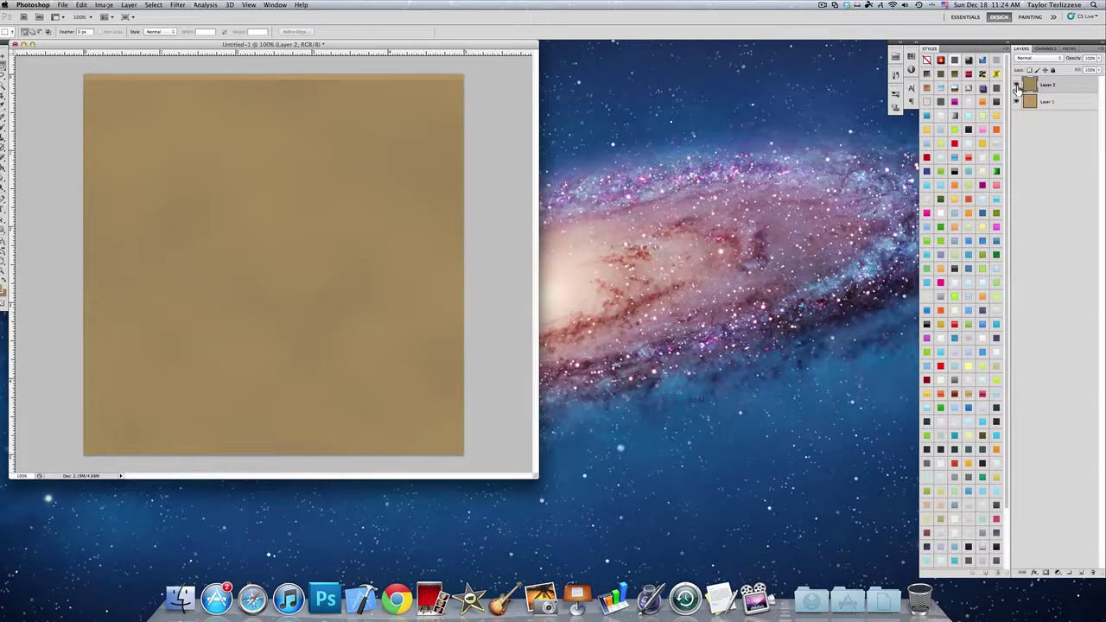
key("super+j")
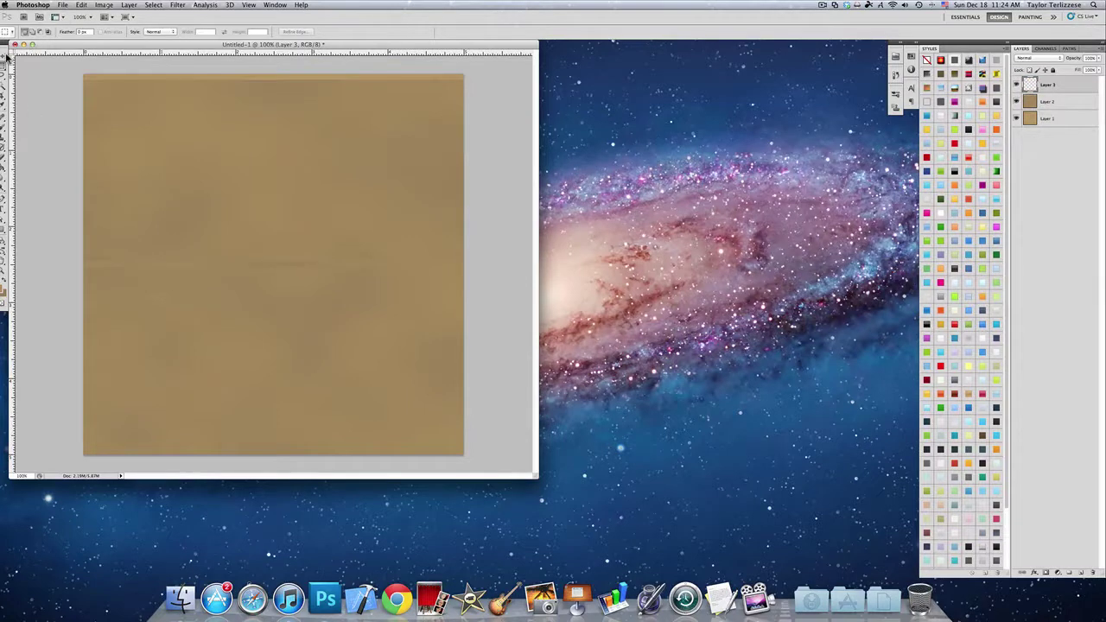
left_click(5, 53)
left_click_drag(272, 76, 272, 263)
key("super+z")
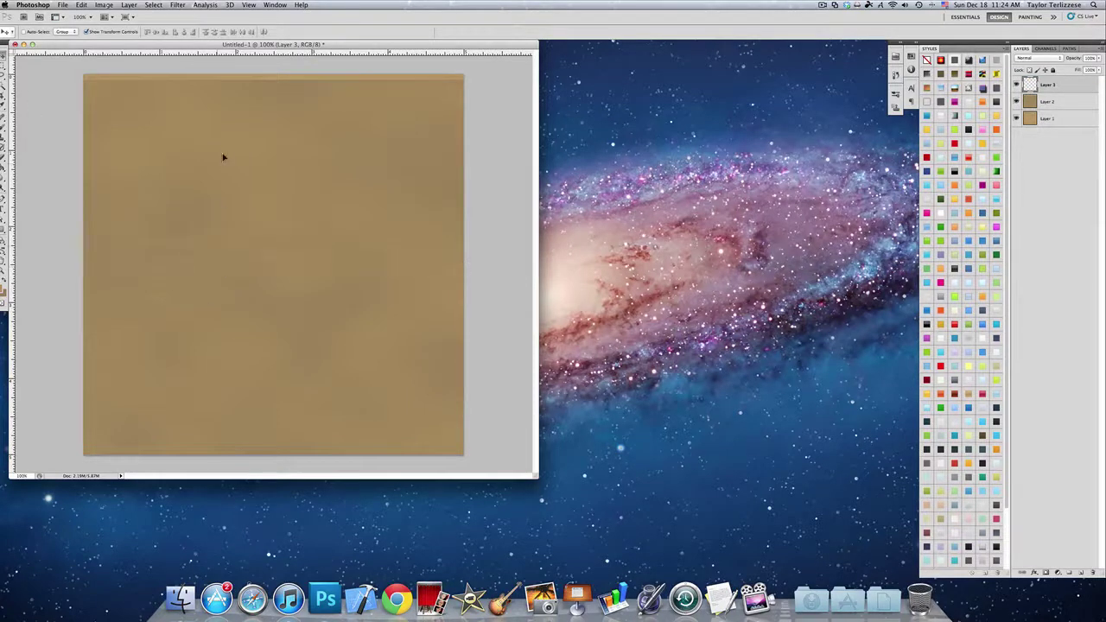
left_click_drag(234, 85, 219, 82)
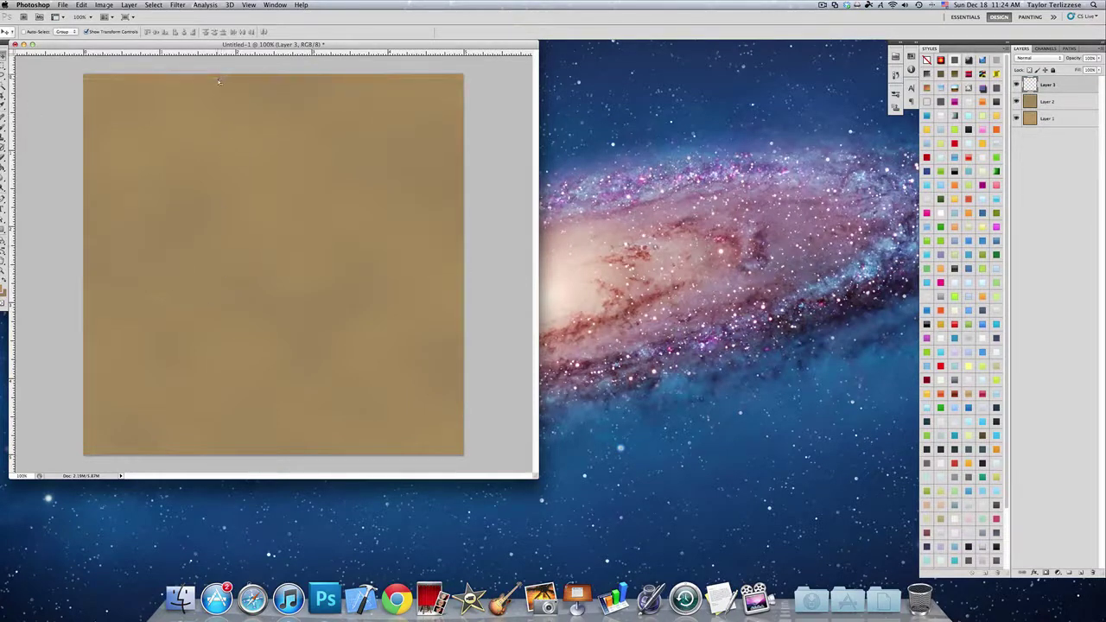
Cut a second thin full-width strip from Layer 2 just below the first, paste it as a new layer and align it over its gap.
left_click(1046, 102)
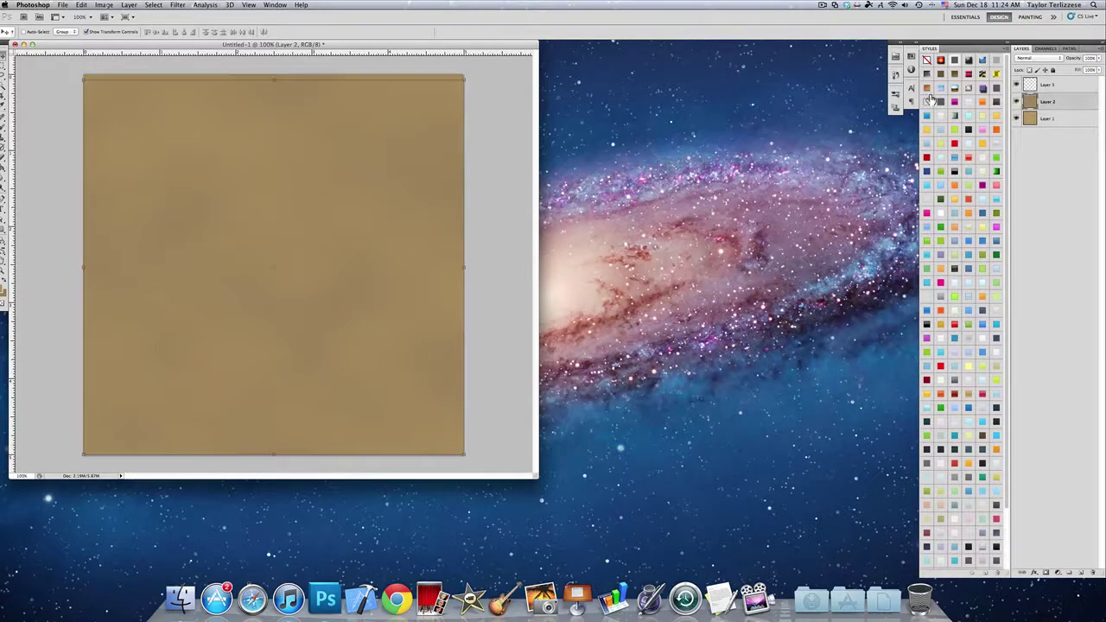
left_click(4, 69)
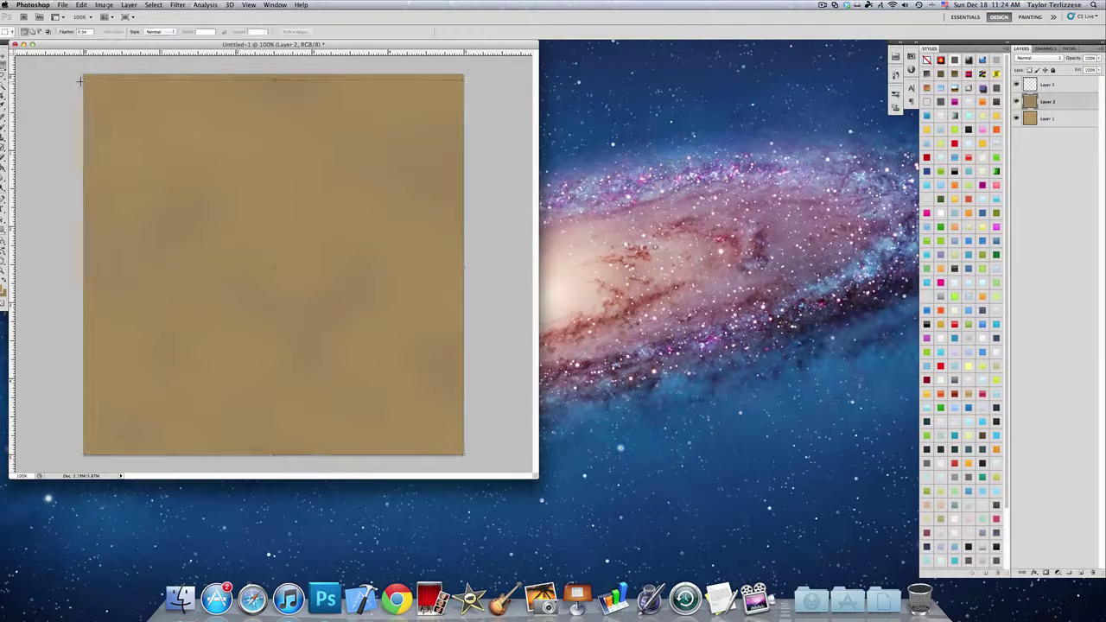
left_click(80, 81)
key("super+x")
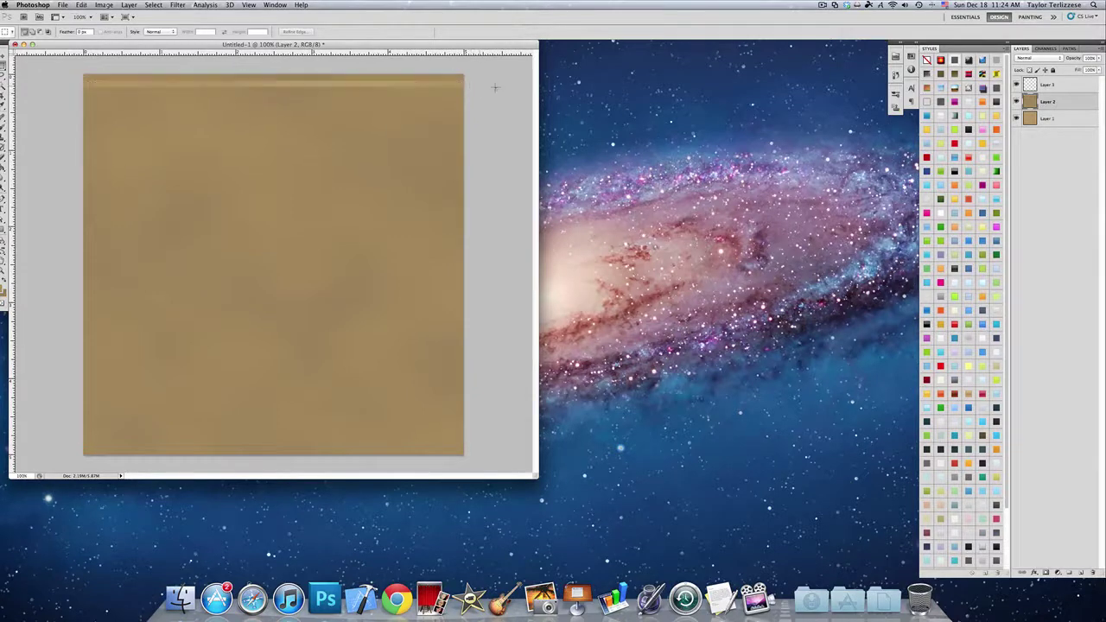
key("super+v")
key("v")
left_click_drag(222, 138, 222, 320)
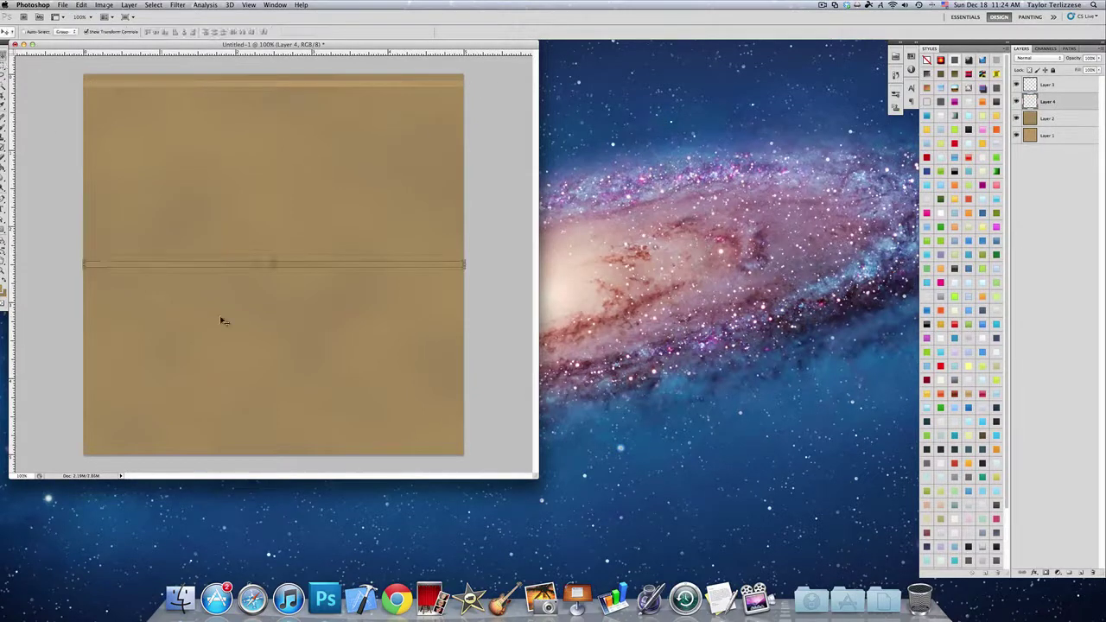
key("super+h")
left_click_drag(229, 106, 222, 88)
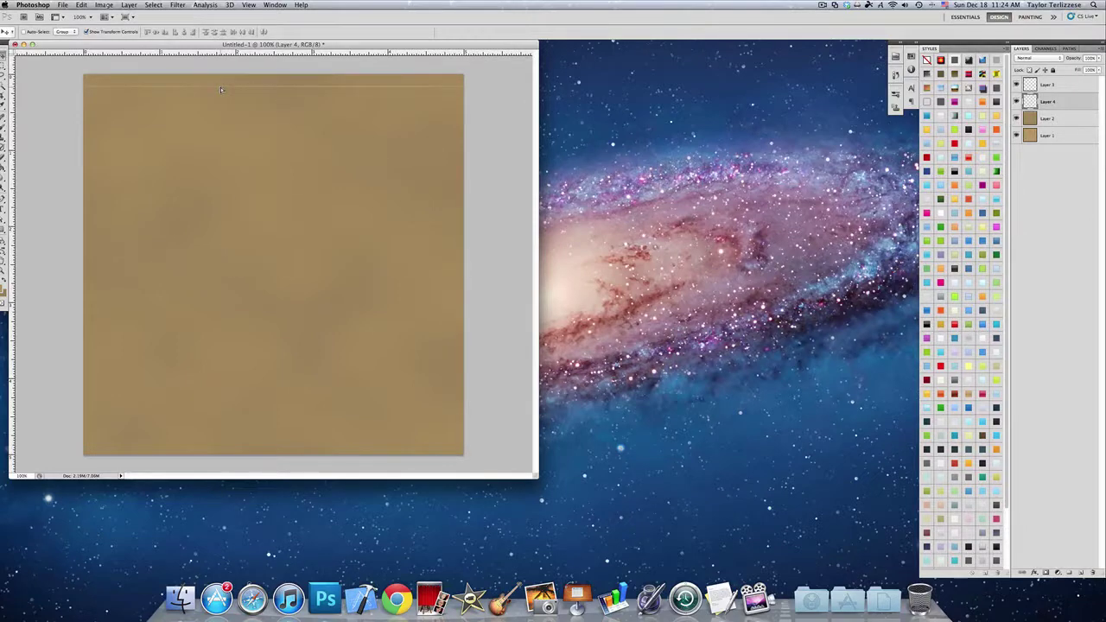
left_click_drag(223, 89, 221, 87)
Cut a third thin full-width strip from Layer 2 slightly below the second, paste it as a new layer and align it over its gap.
key("m")
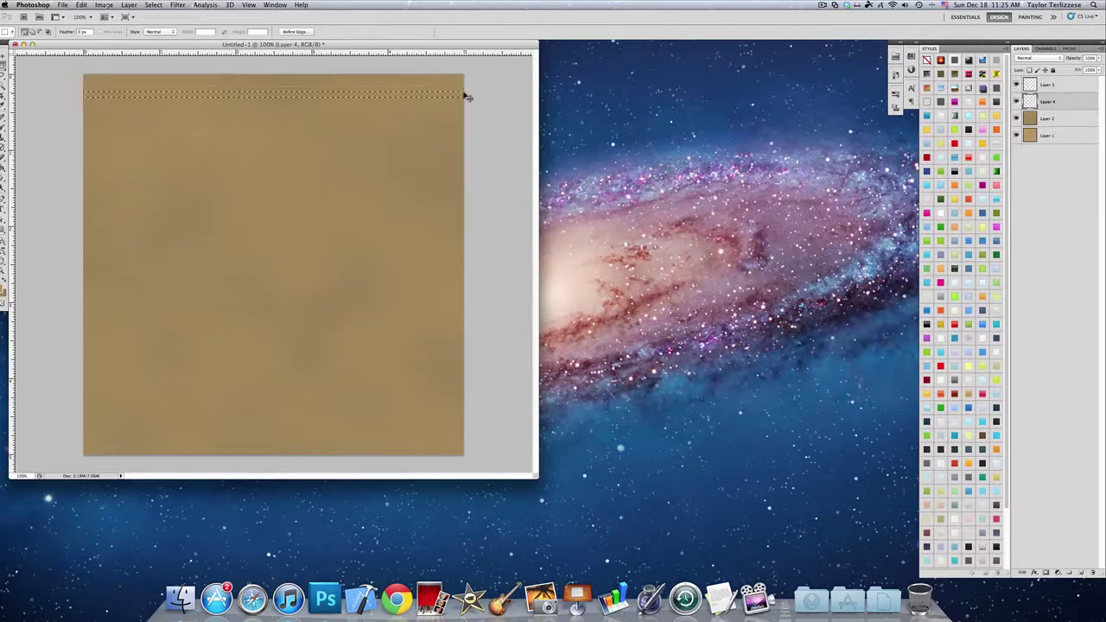
key("super+x")
left_click(611, 188)
left_click(1068, 120)
key("super+shift+j")
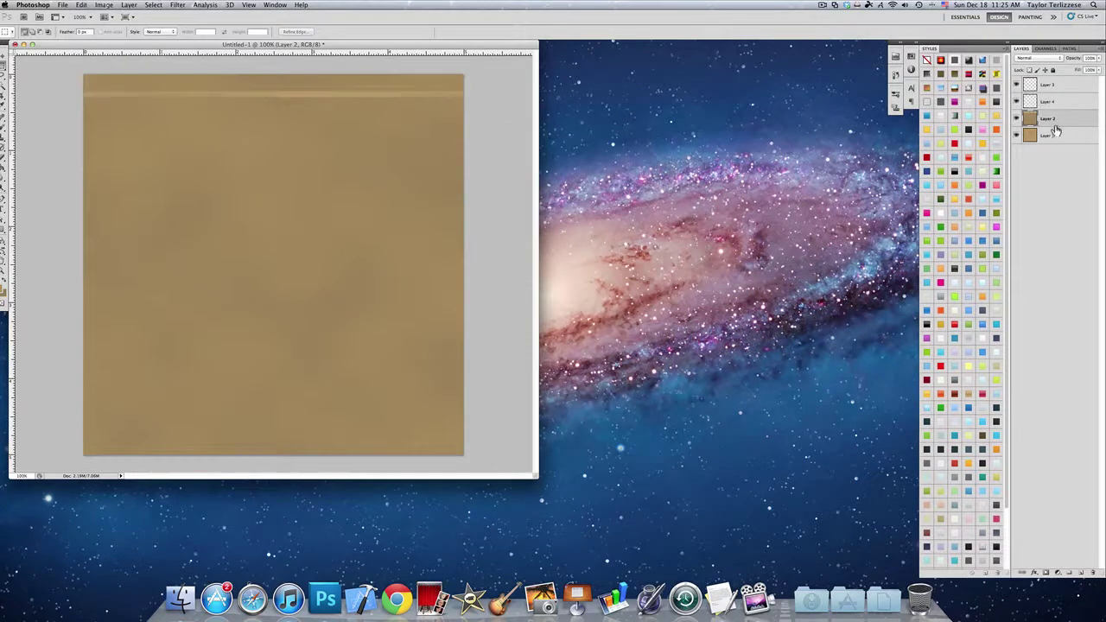
key("v")
mouse_move(228, 90)
left_mouse_down()
mouse_move(228, 258)
mouse_move(233, 93)
left_mouse_up()
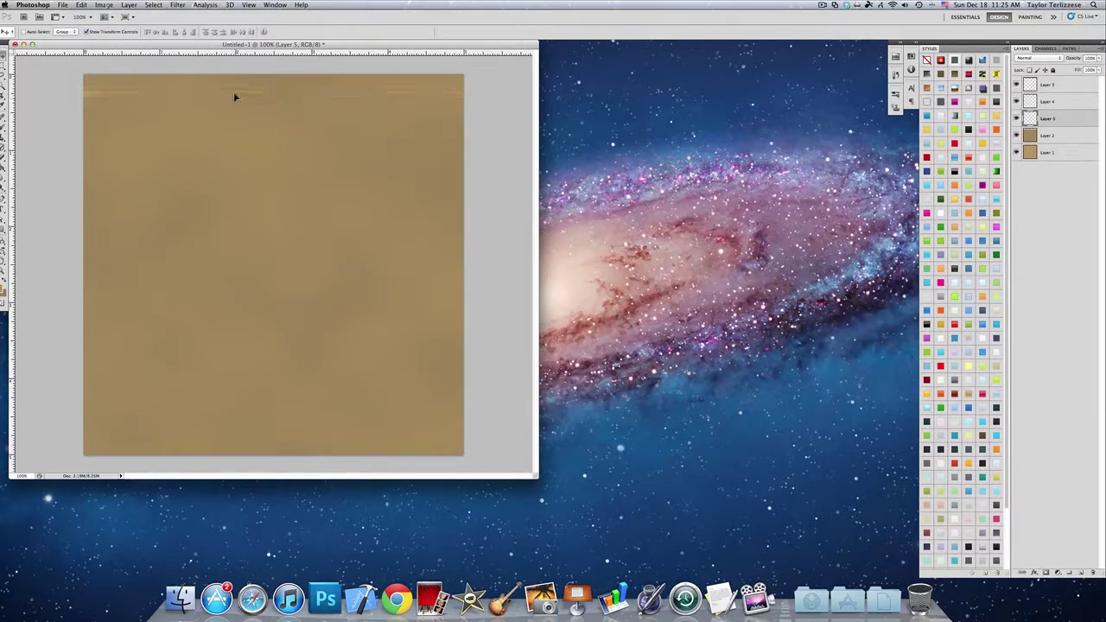
Delete Layer 2, keeping the three strip layers above the lighter Layer 1 texture.
left_click(1050, 137)
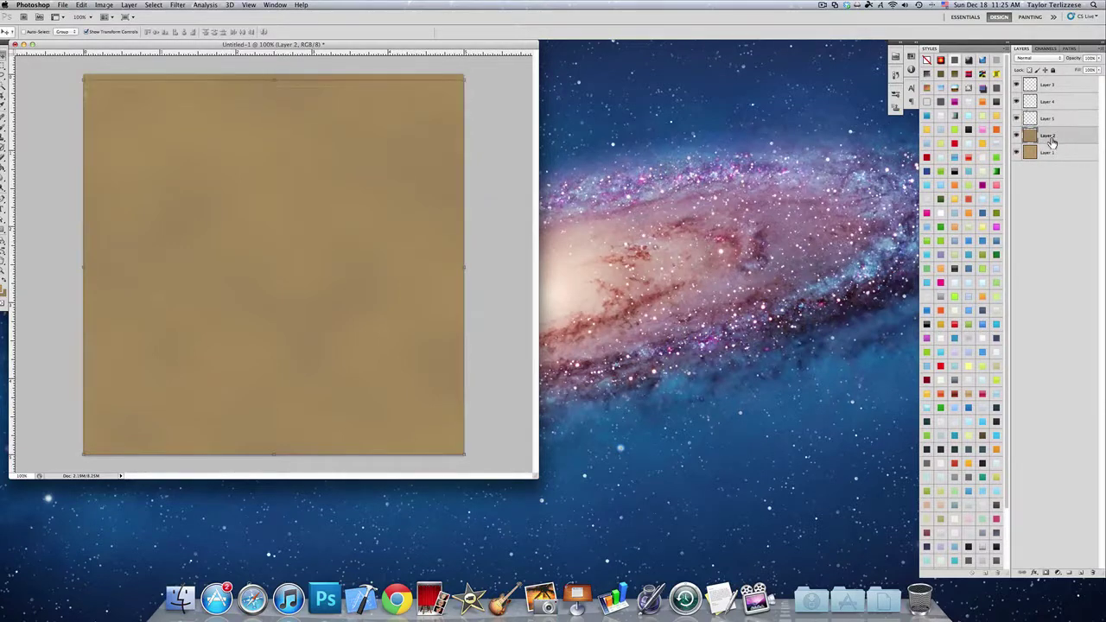
key("super+e")
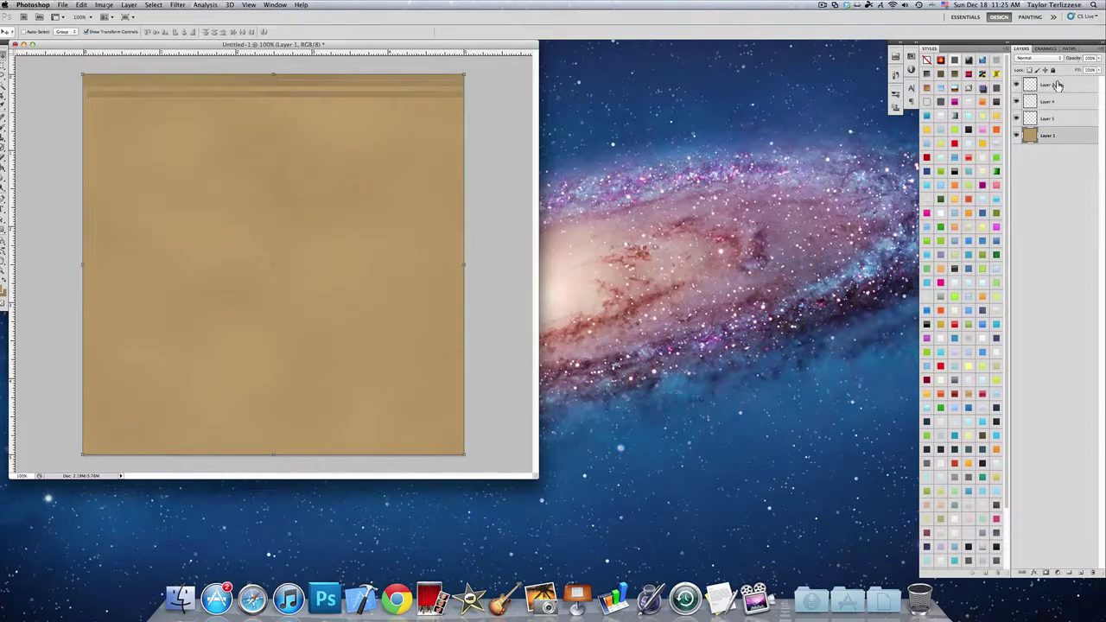
Move the third strip (Layer 5) up against the second strip and align its ends with the canvas edges.
left_click(1048, 84)
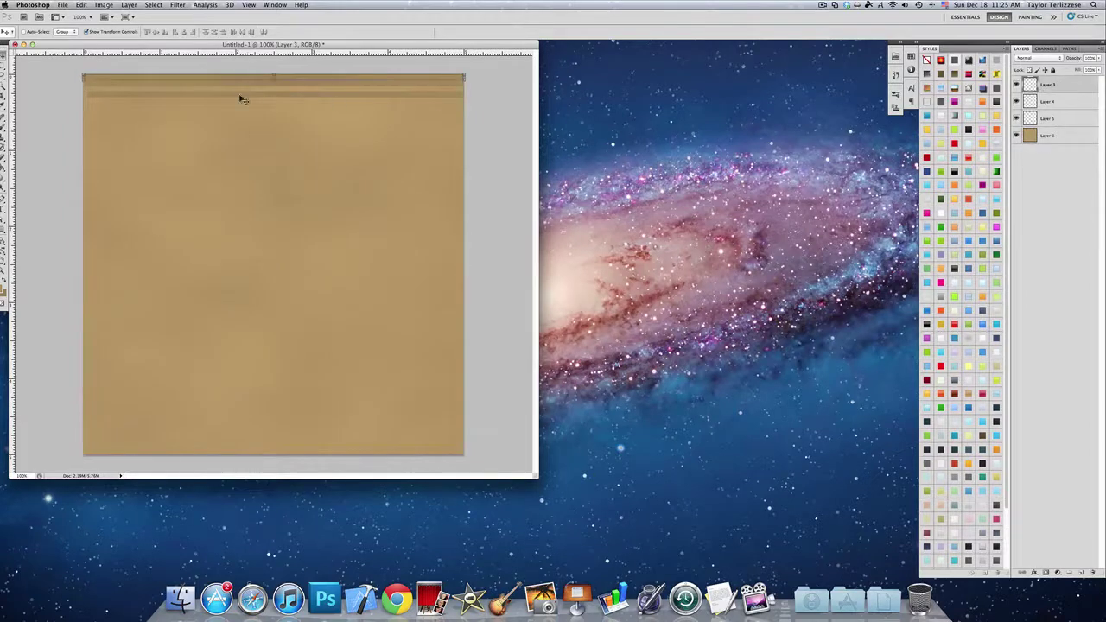
left_click(1052, 104)
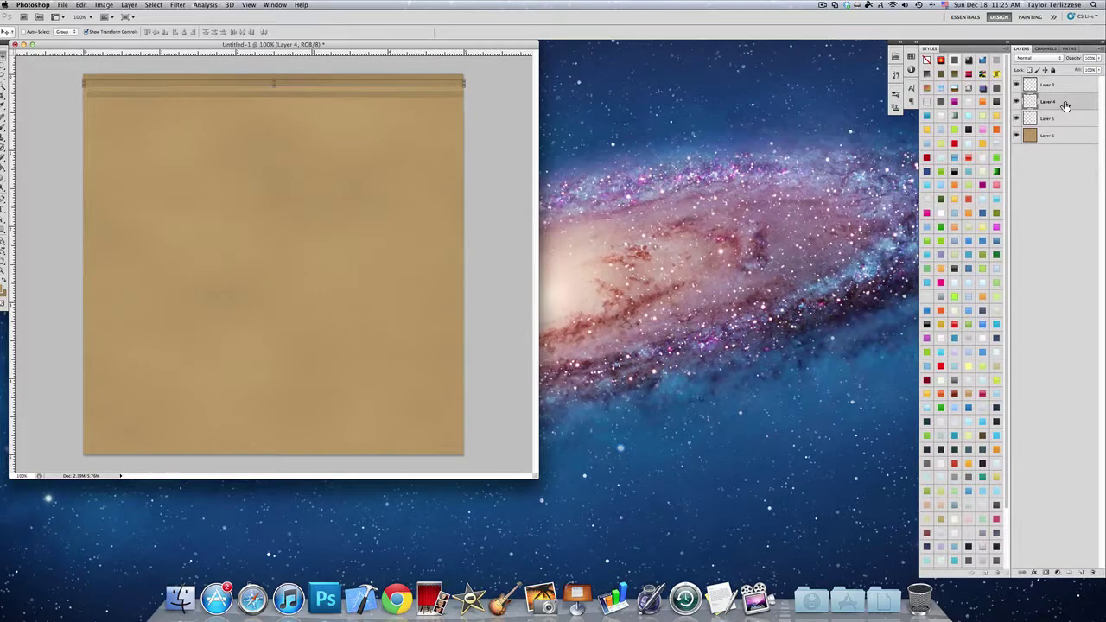
left_click(1065, 120)
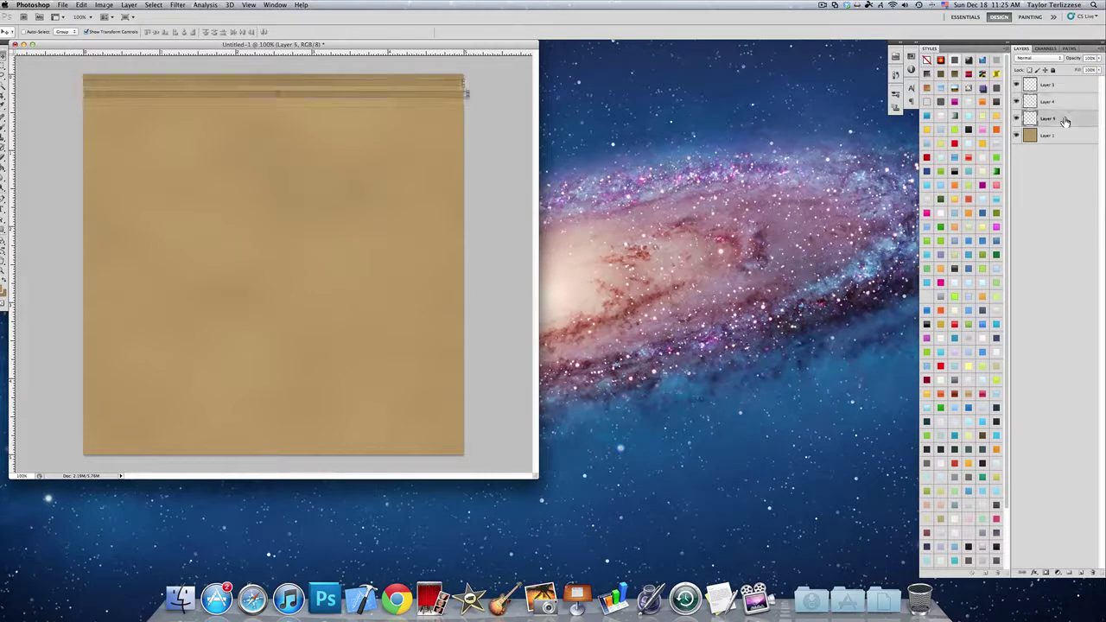
key("Up")
key("Up")
key("Up")
key("Up")
key("Up")
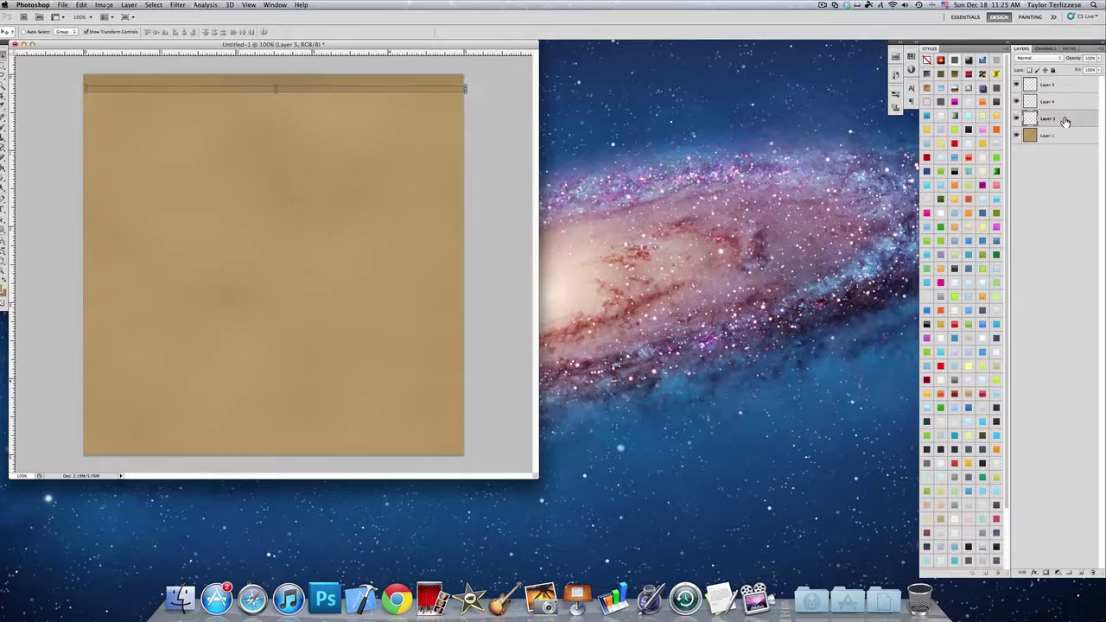
left_click_drag(451, 136, 452, 136)
Shift the two lower strips (Layer 4 and Layer 5) down together to leave a lighter gap below the top strip.
left_click(1048, 105, "shift")
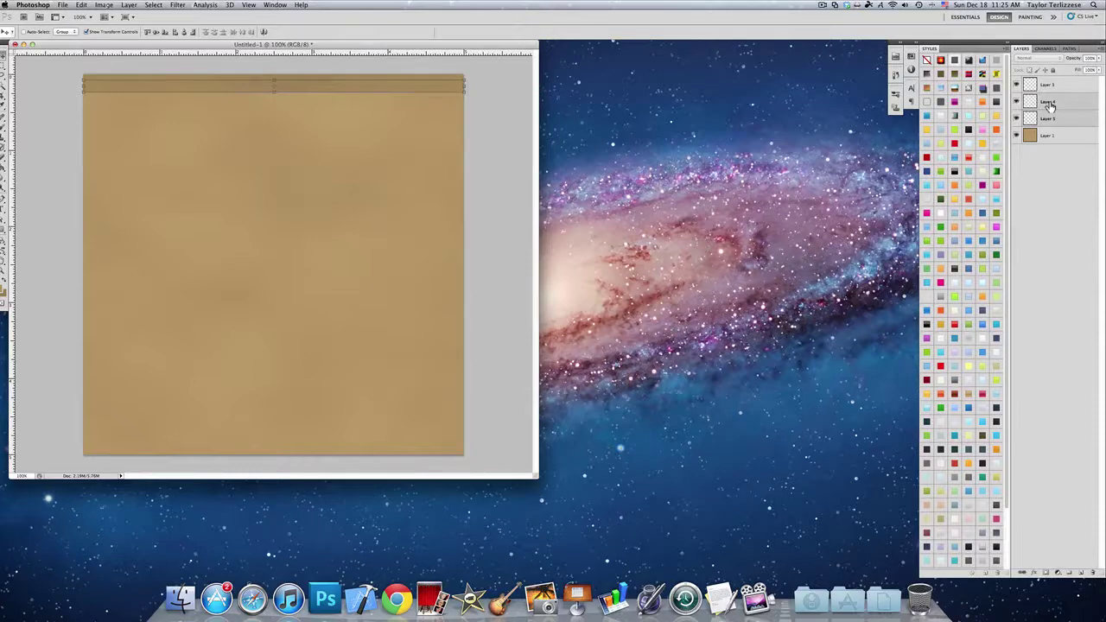
key("Down")
key("Down")
key("Down")
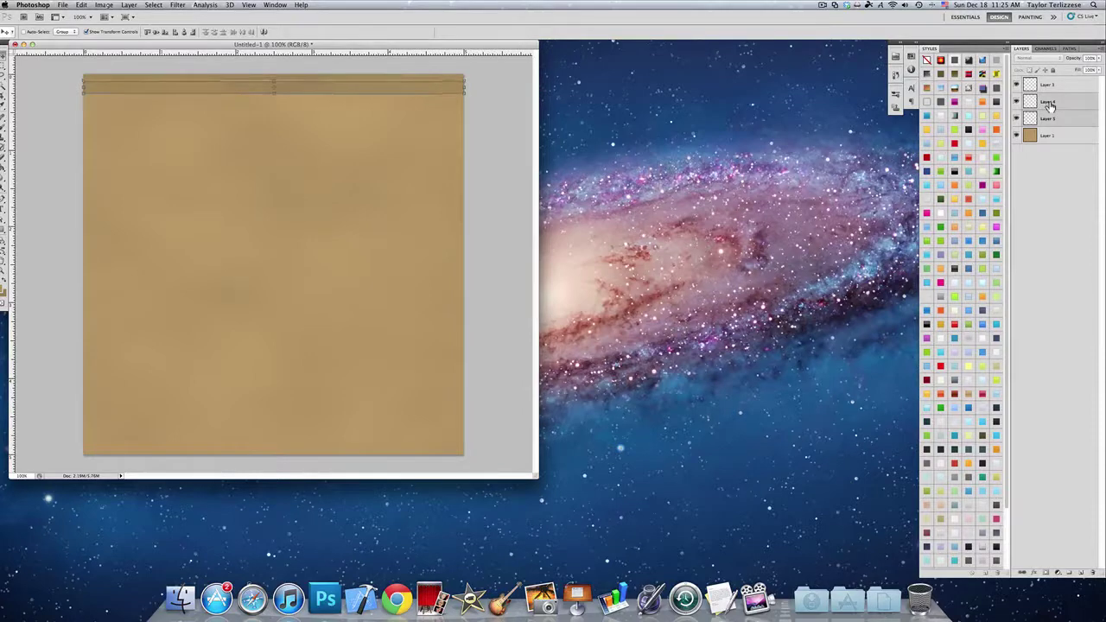
Move Layer 5 further down so the gap below the second strip matches the gap above it.
left_click(1052, 121)
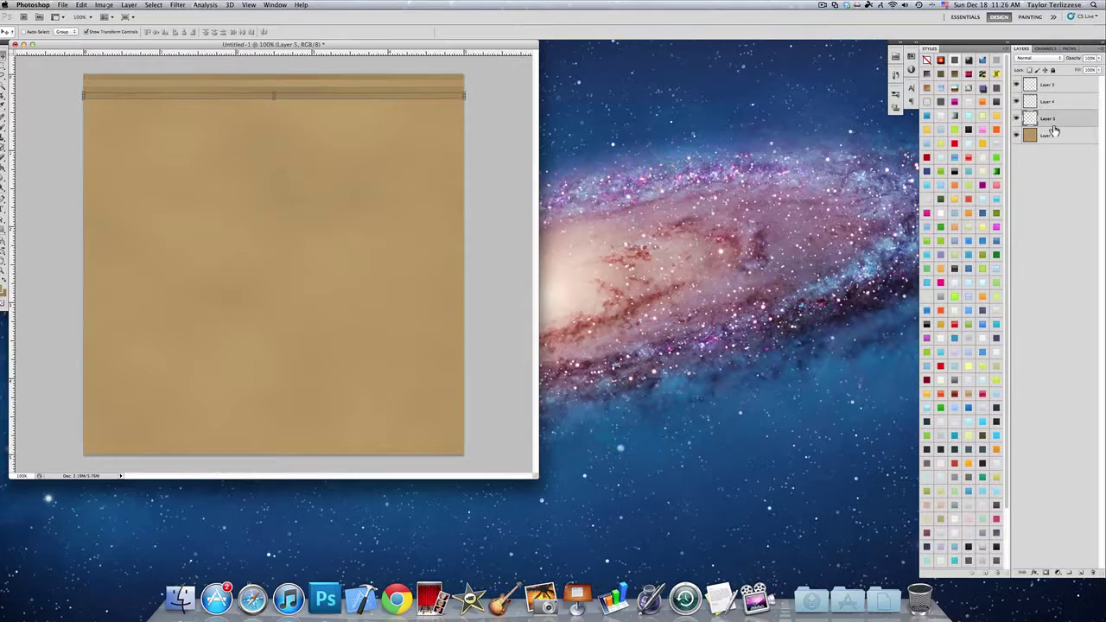
key("Down")
key("Down")
key("Down")
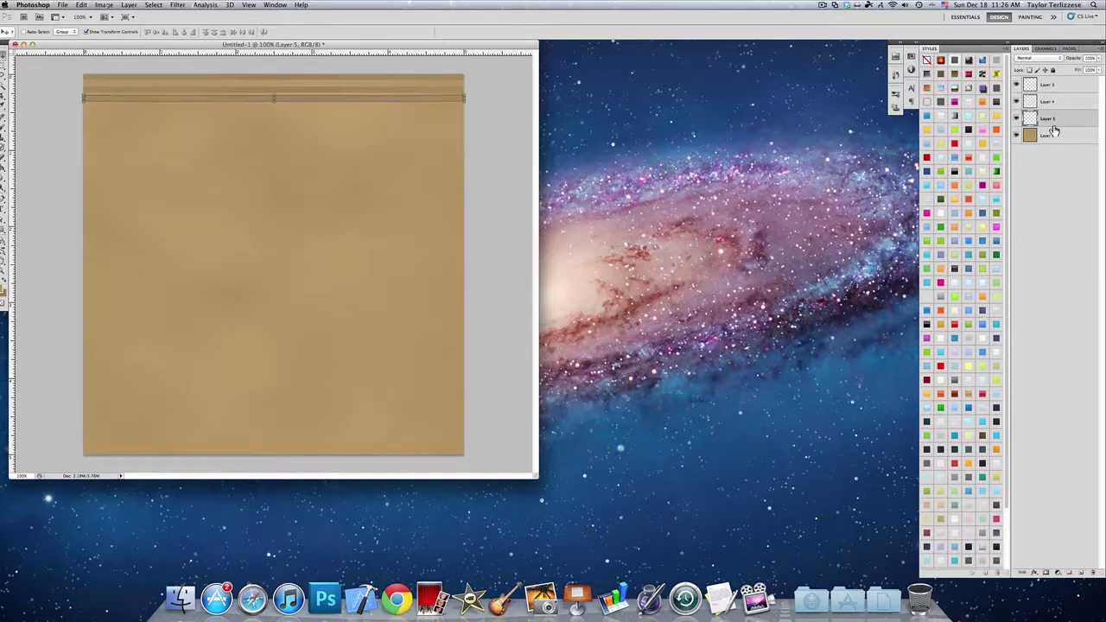
key("Down")
key("Down")
key("Down")
key("Down")
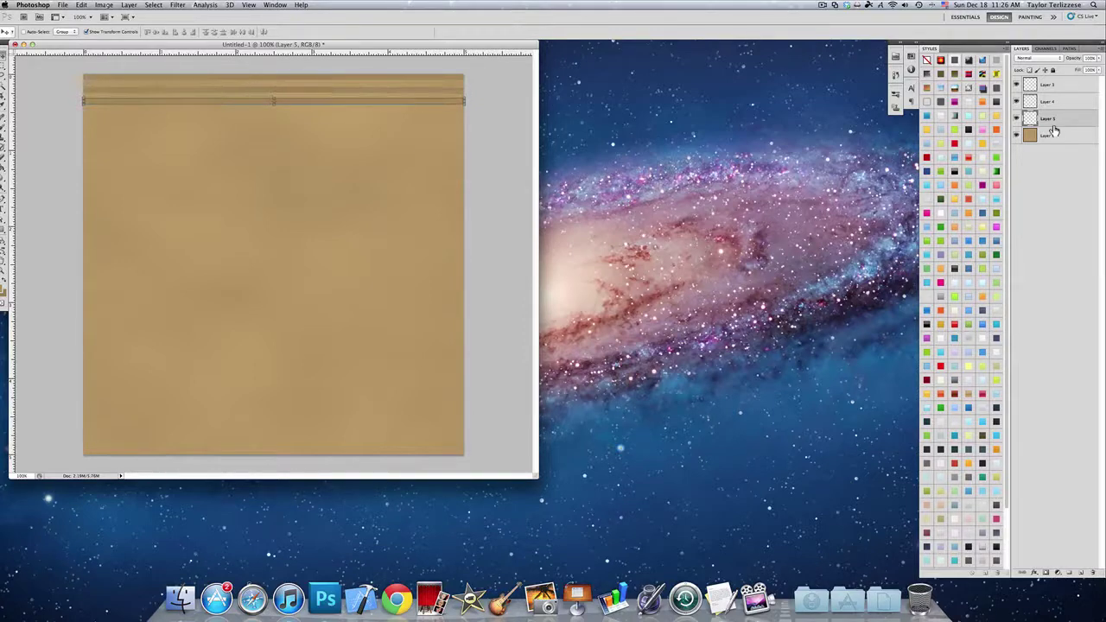
key("Down")
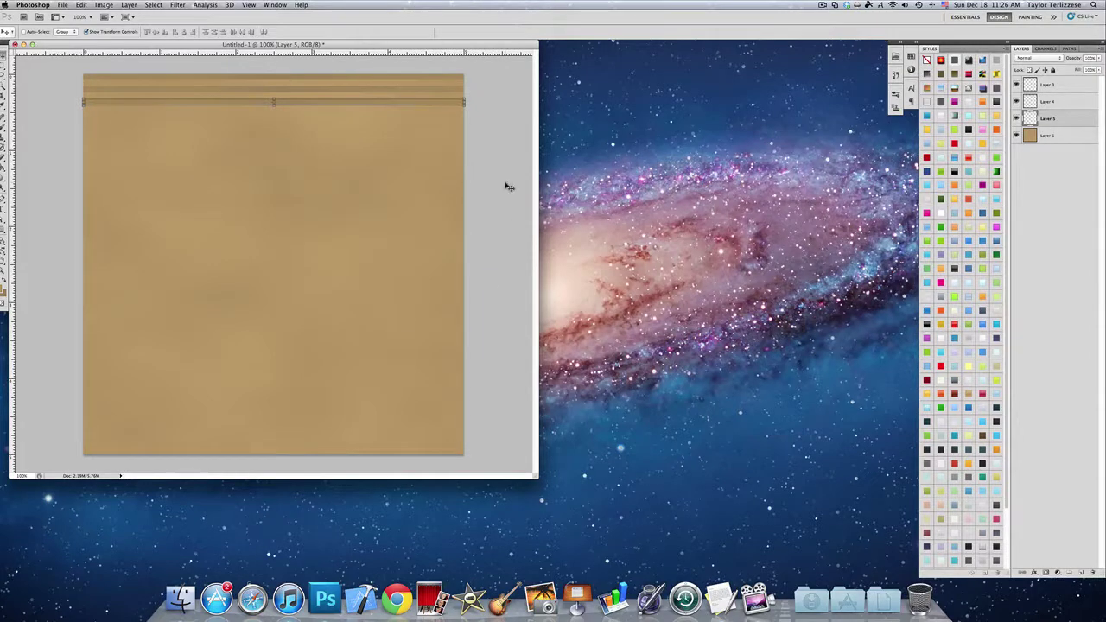
key("ctrl+d")
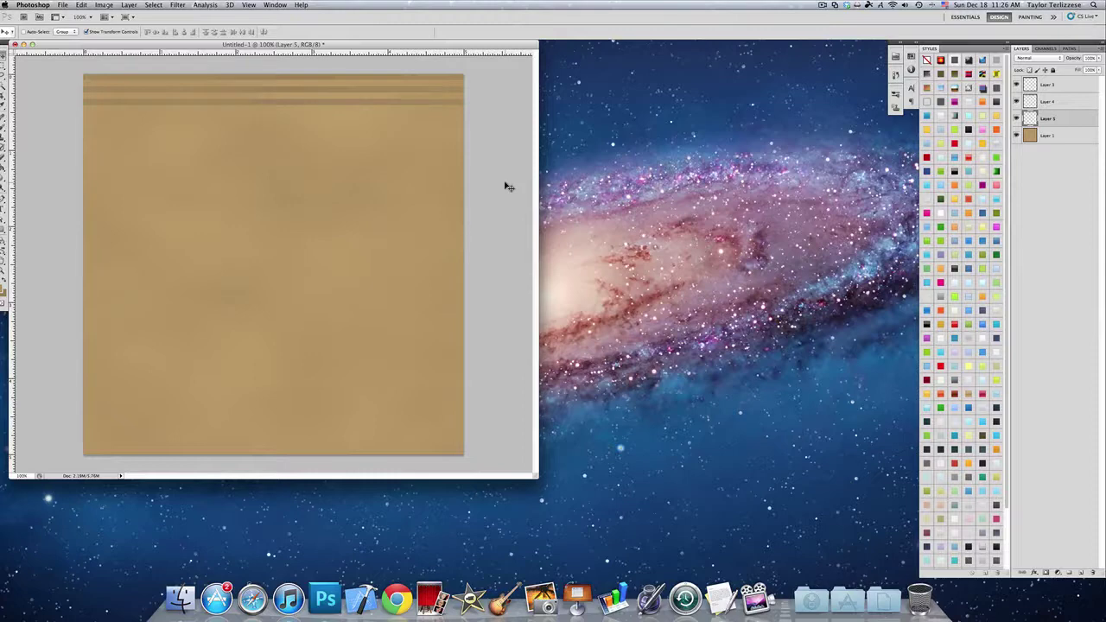
key("Down")
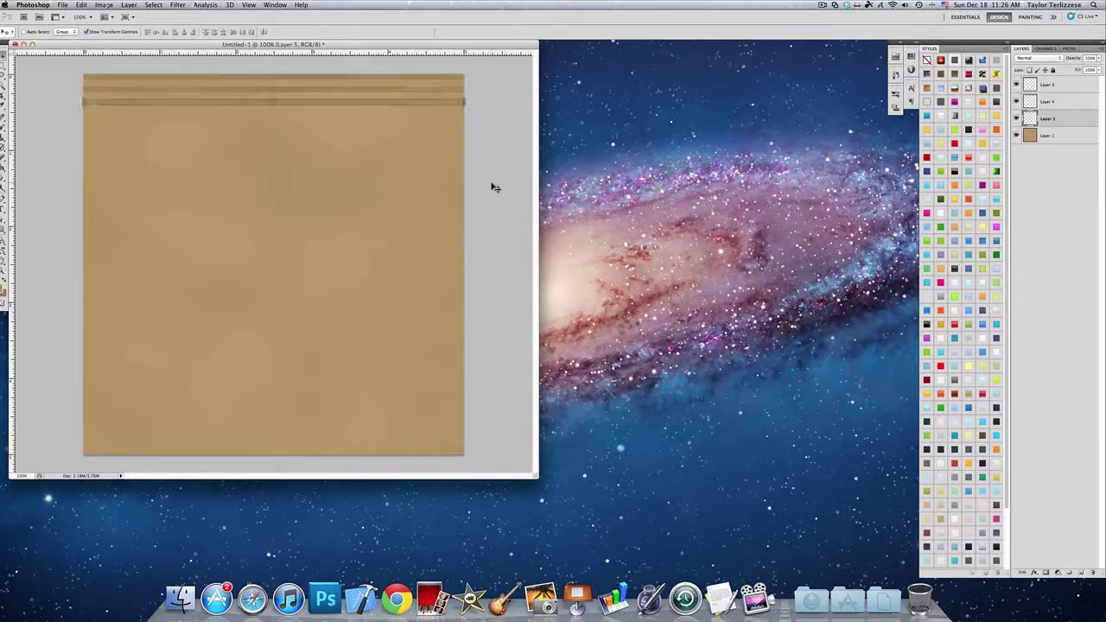
Merge the three strip layers into one and place a duplicate directly below, continuing the even stripe spacing.
left_click(1064, 85, "shift")
right_click(1068, 84)
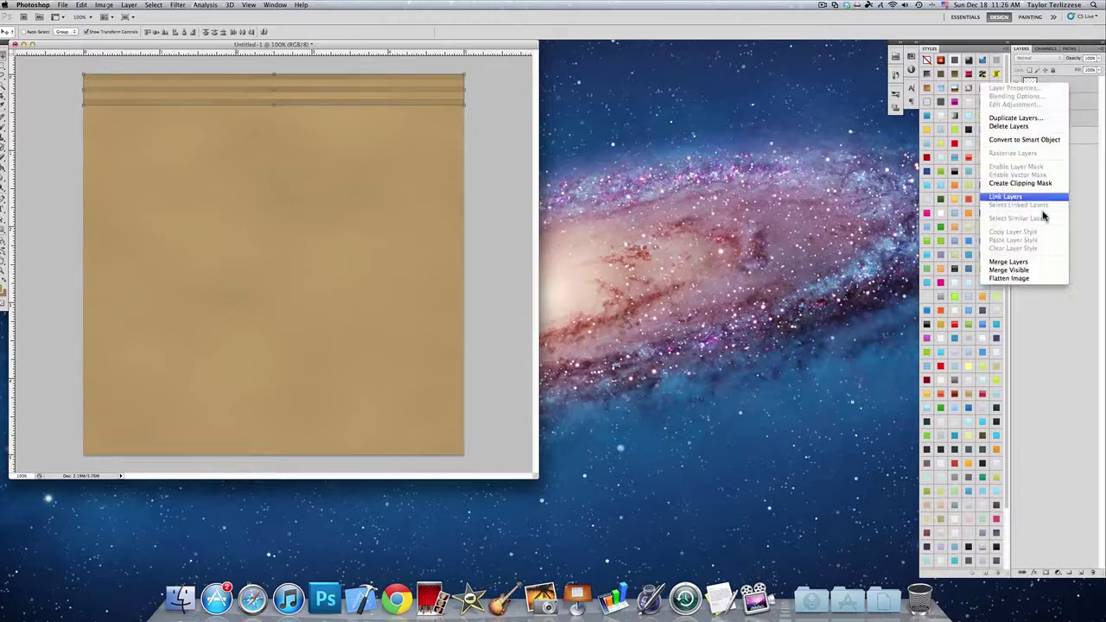
left_click(1028, 261)
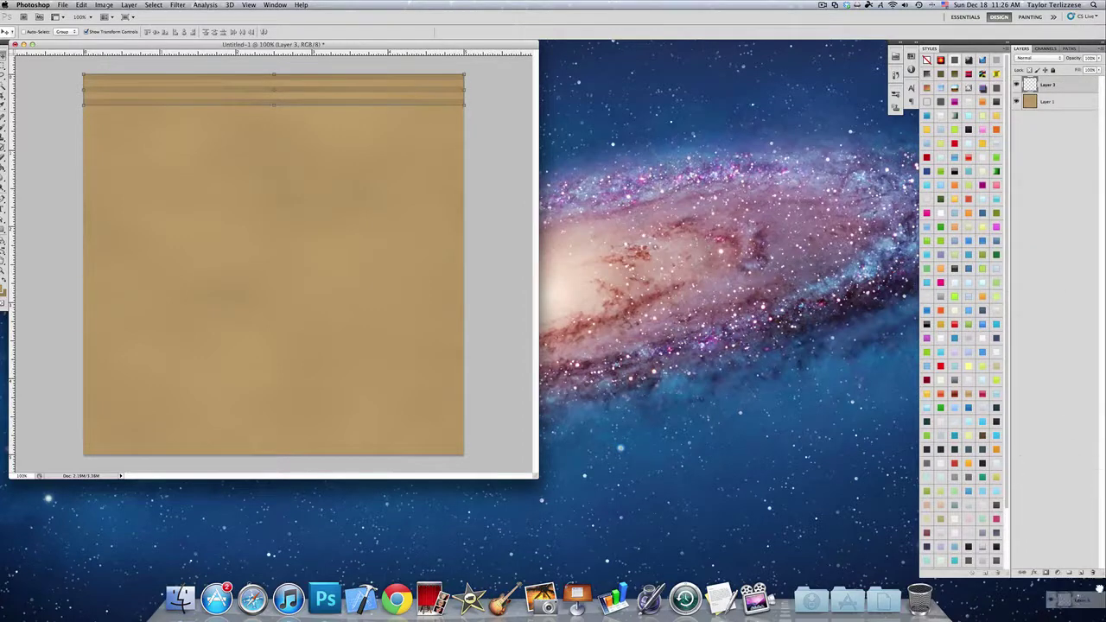
key("super+j")
left_click_drag(320, 106, 321, 141)
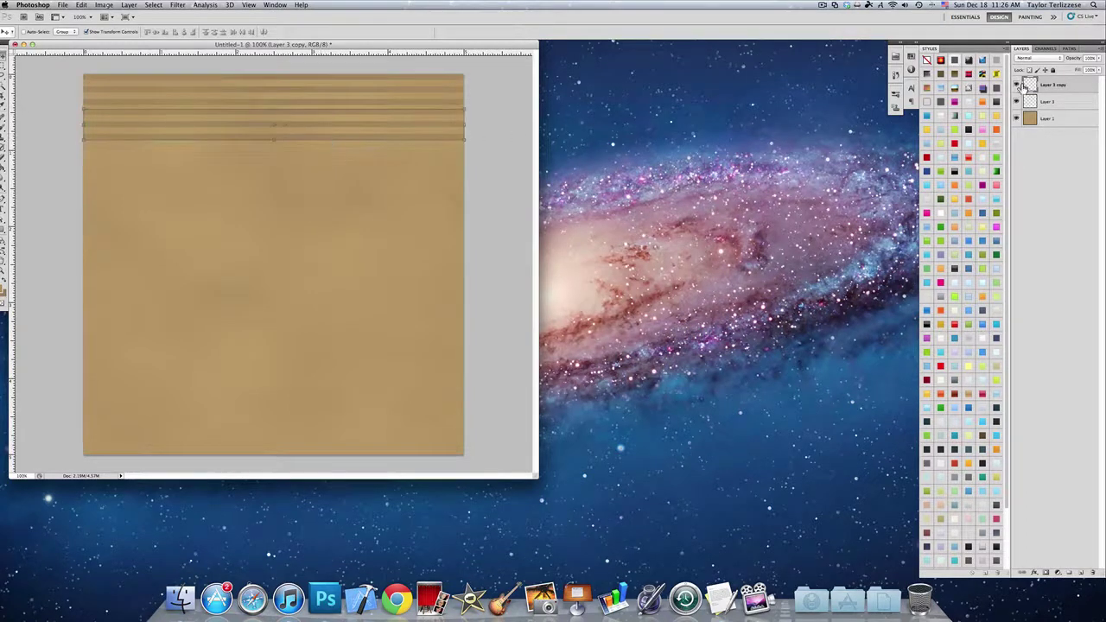
Duplicate both striped layers together and position the copies directly below the existing stripes.
left_click(1041, 102, "shift")
left_click_drag(1043, 96, 1082, 572)
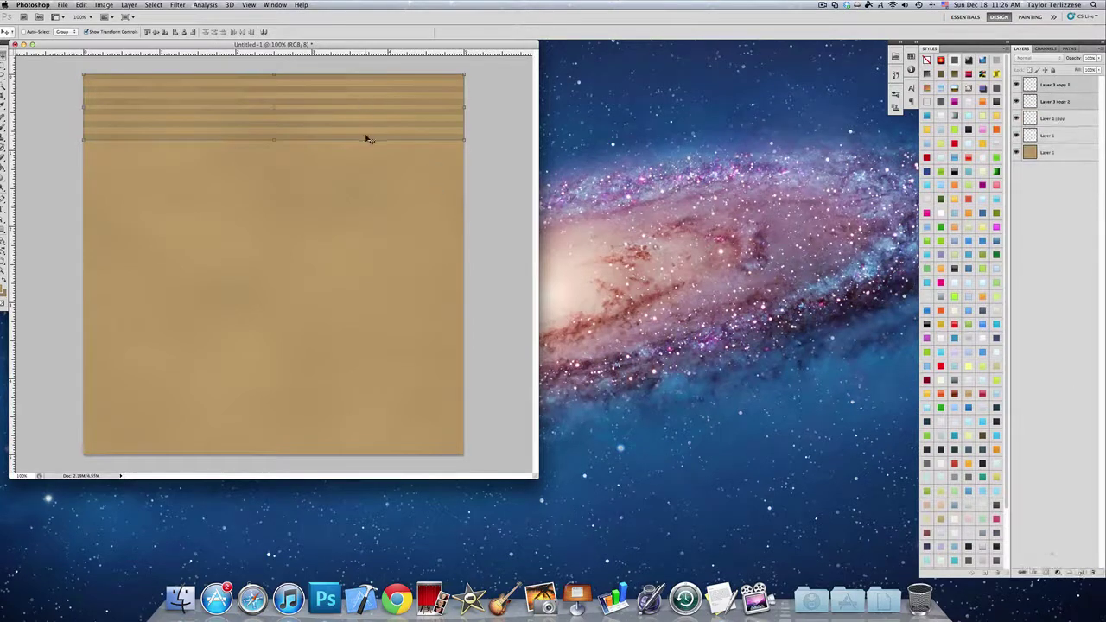
left_click_drag(362, 158, 368, 212)
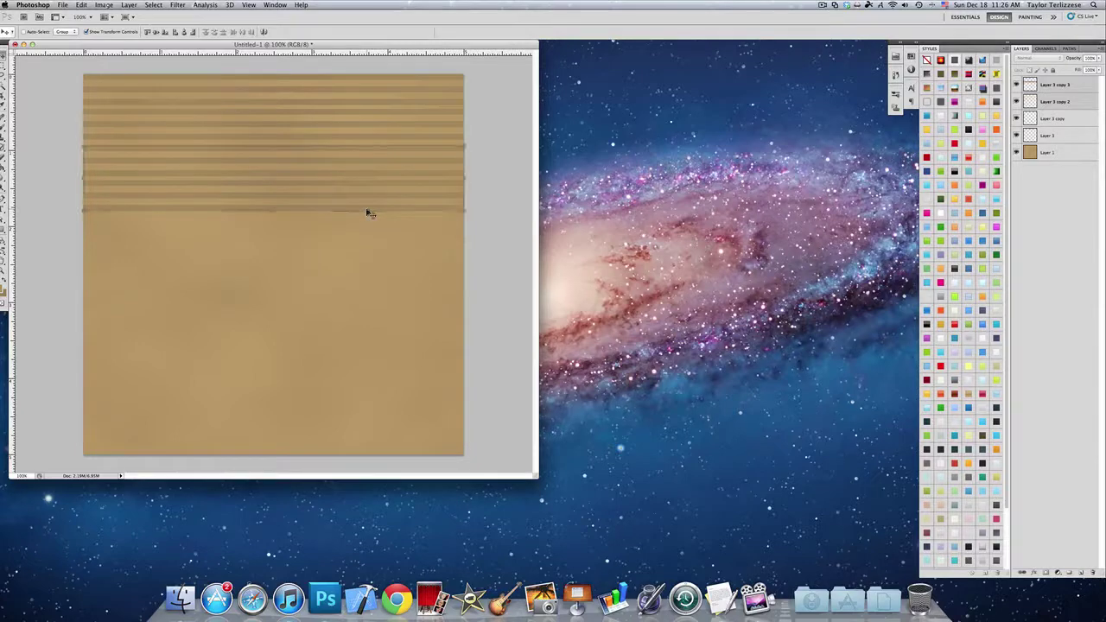
Merge the four striped layers into one and place a duplicate of it directly below the existing stripes.
left_click(1051, 138, "shift")
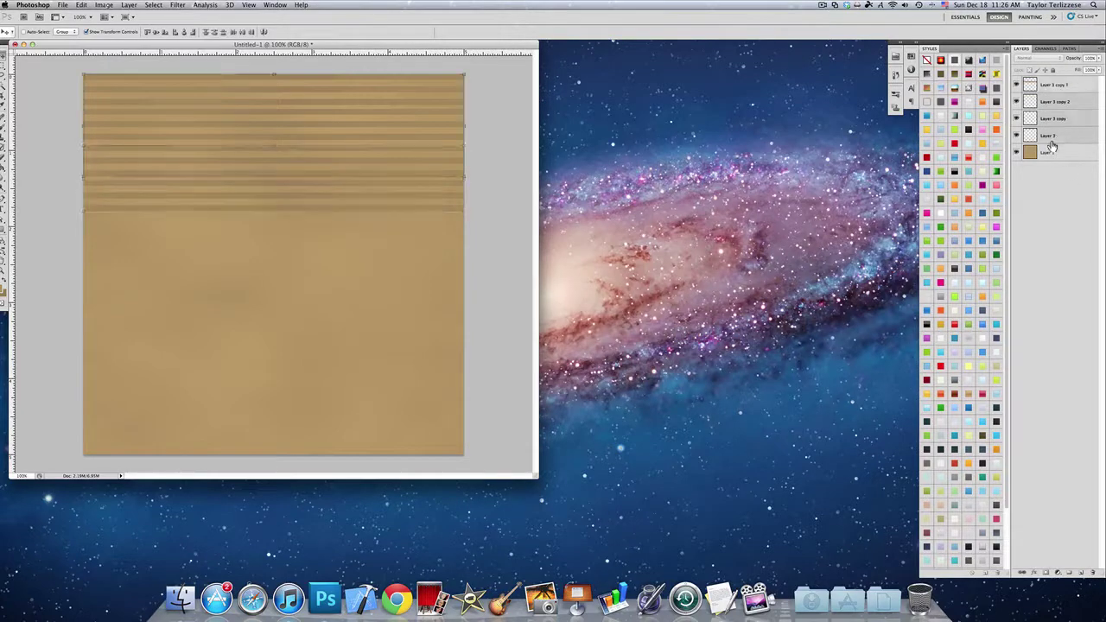
right_click(1062, 92)
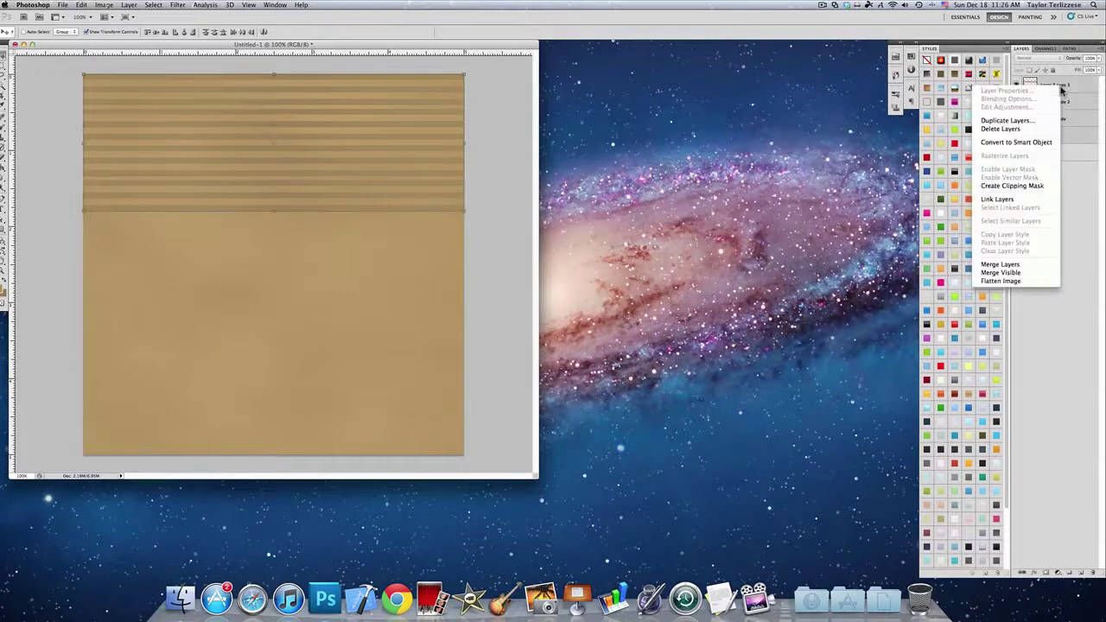
left_click(1033, 265)
left_click_drag(1048, 91, 1082, 573)
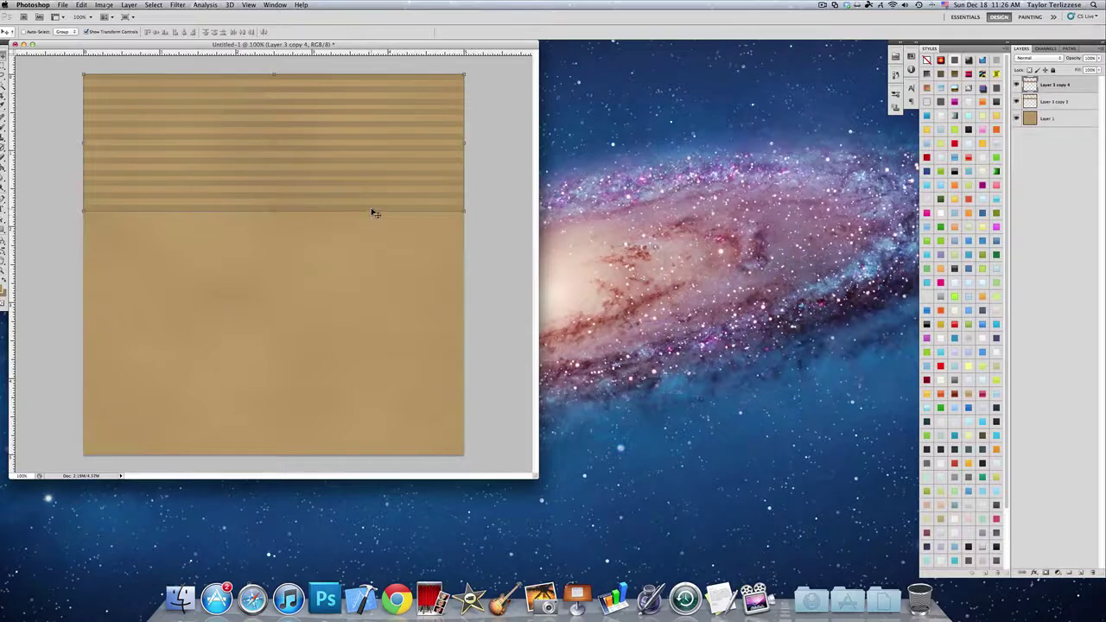
left_click_drag(371, 212, 373, 356)
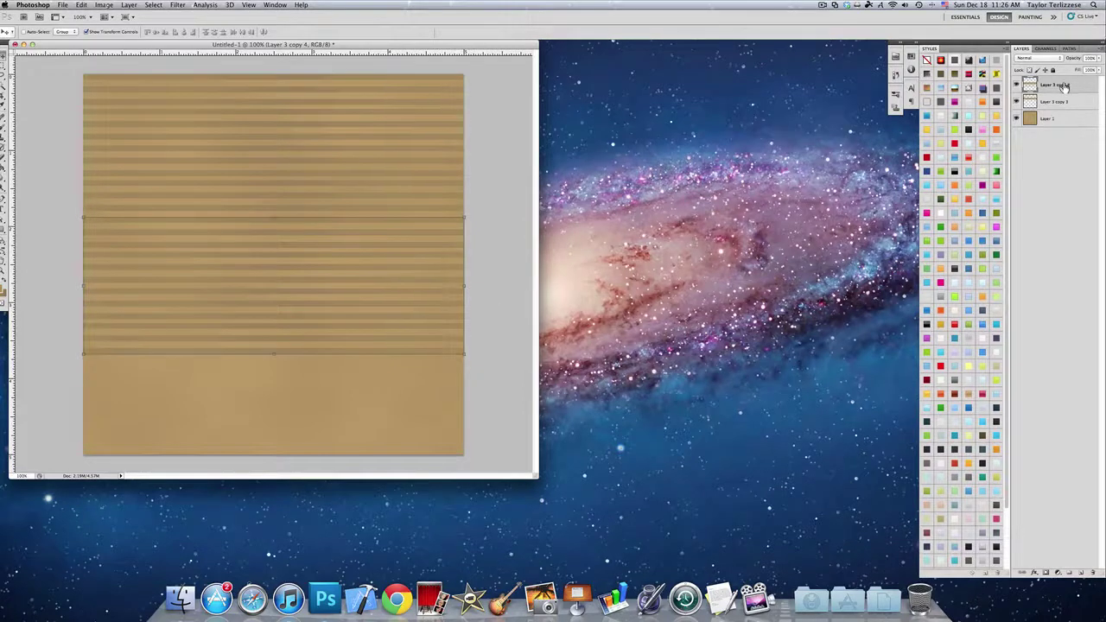
Duplicate the striped layer once more to cover the rest of the canvas, and merge all three striped layers.
left_click_drag(1064, 88, 1081, 573)
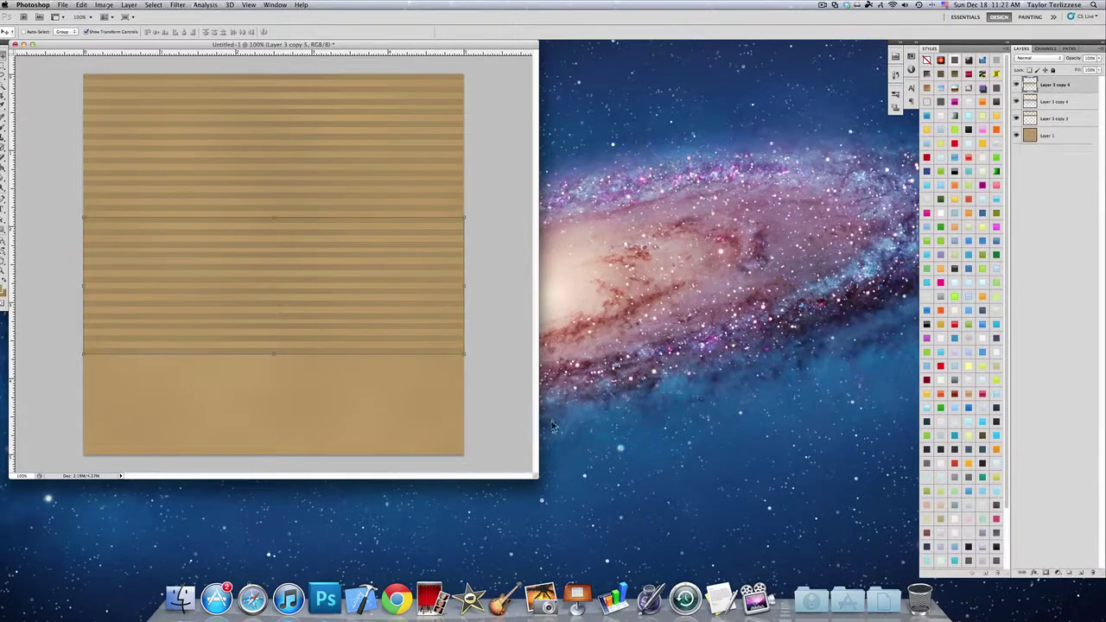
left_click_drag(432, 358, 425, 394)
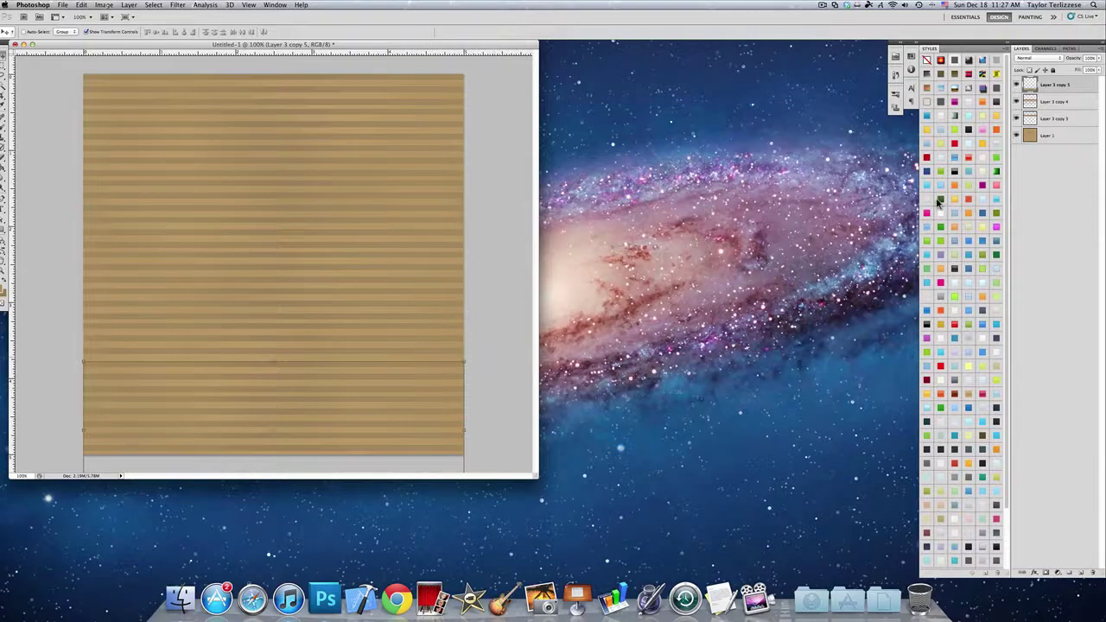
left_click(1053, 120, "shift")
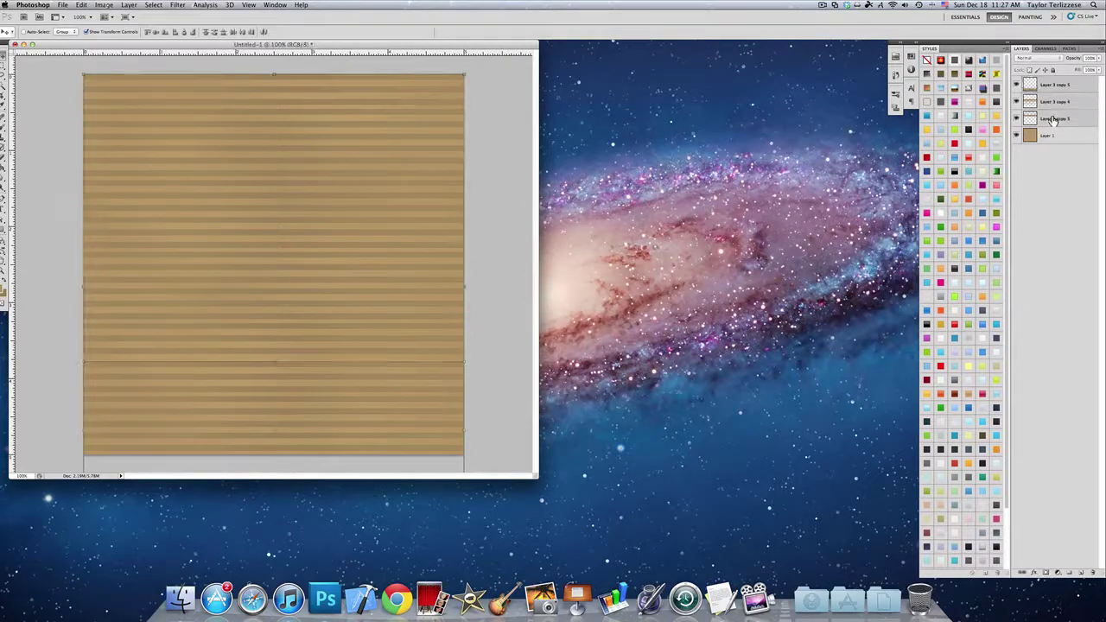
right_click(1053, 120)
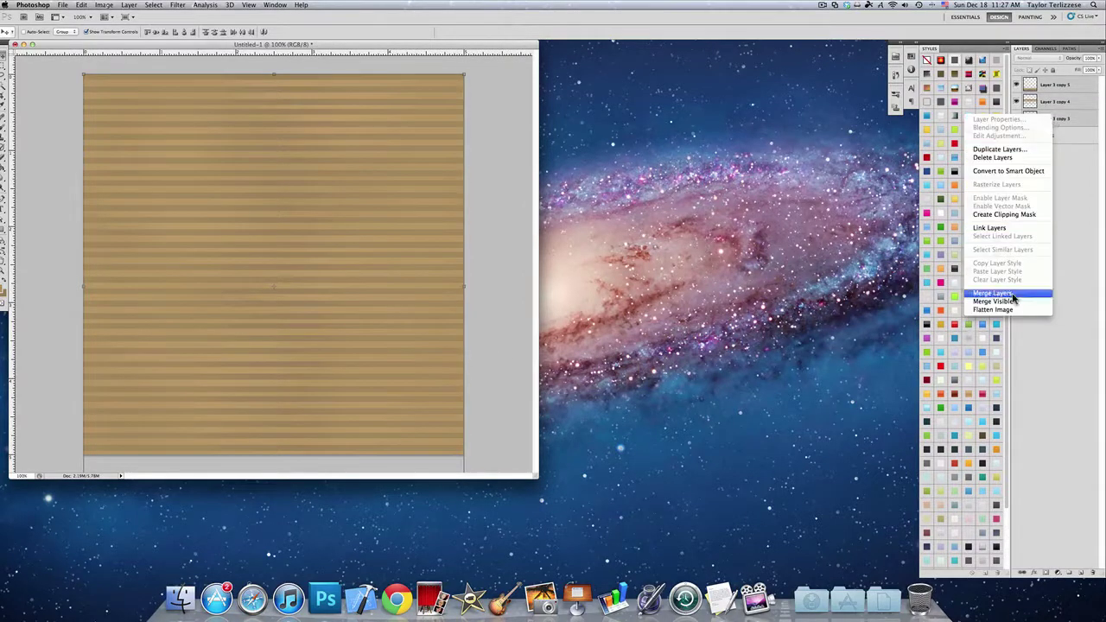
left_click(970, 296)
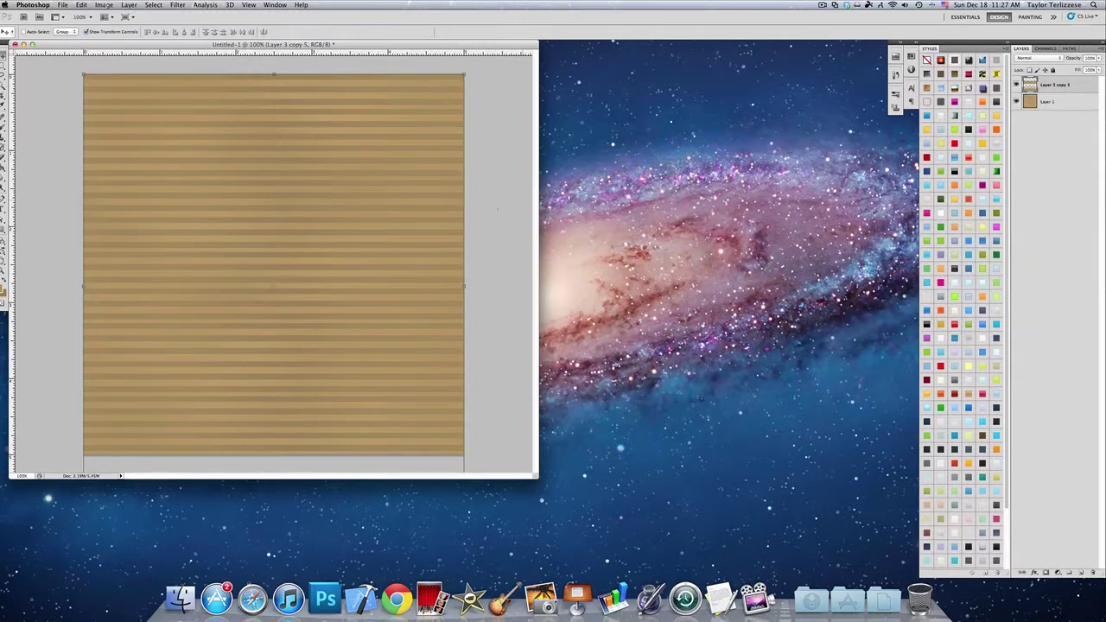
Soften the stripes of the merged layer across the canvas with the Blur tool, adjusting the brush size as needed.
left_click(3, 178)
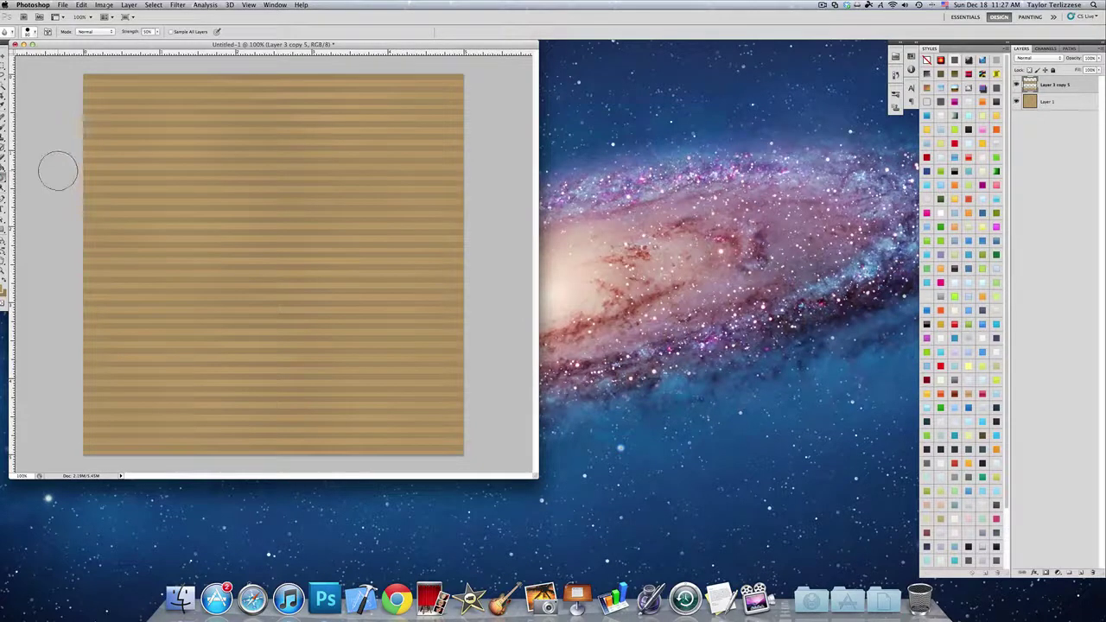
key("bracketright")
key("bracketright")
key("bracketright")
key("bracketright")
key("bracketright")
key("bracketright")
key("bracketright")
key("bracketright")
key("bracketright")
key("bracketright")
key("bracketright")
key("bracketright")
key("bracketright")
key("bracketleft")
key("bracketleft")
key("bracketleft")
key("bracketleft")
key("bracketleft")
key("bracketleft")
key("bracketleft")
key("bracketleft")
key("bracketleft")
key("bracketleft")
key("bracketleft")
key("bracketleft")
key("bracketleft")
Delete a thin full-height strip along the canvas's left edge from both the striped layer and Layer 1.
key("m")
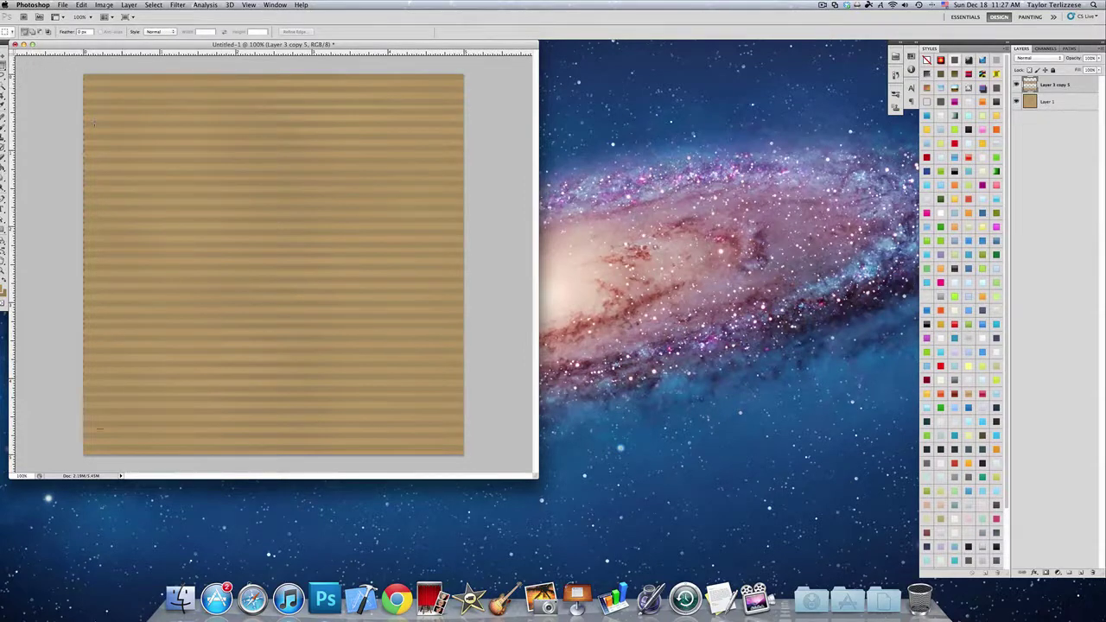
left_click_drag(75, 72, 92, 456)
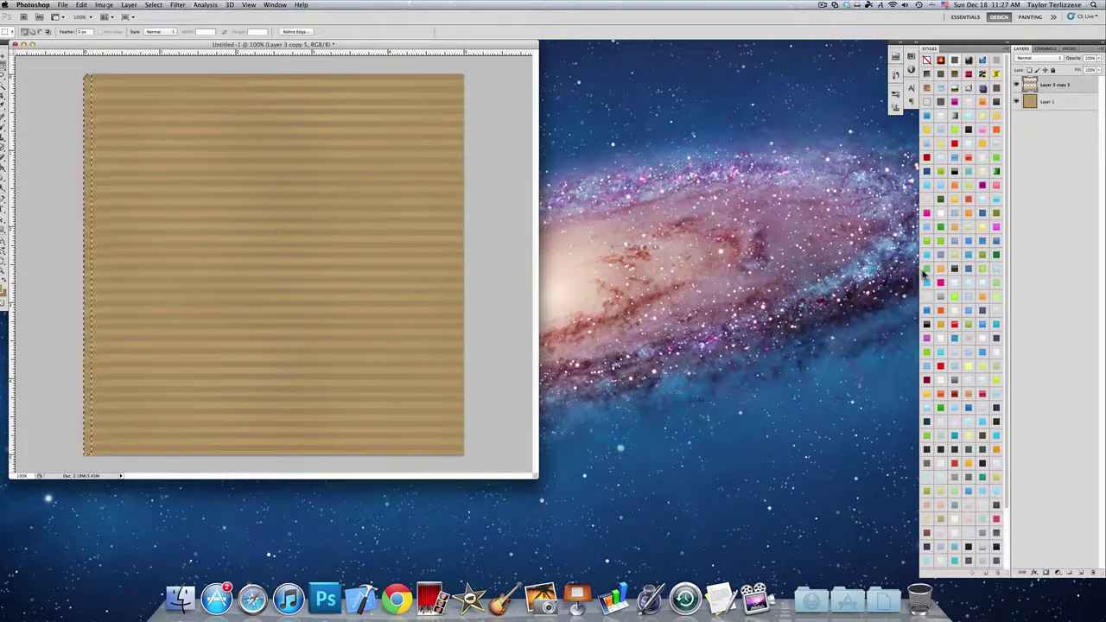
left_click(1075, 106)
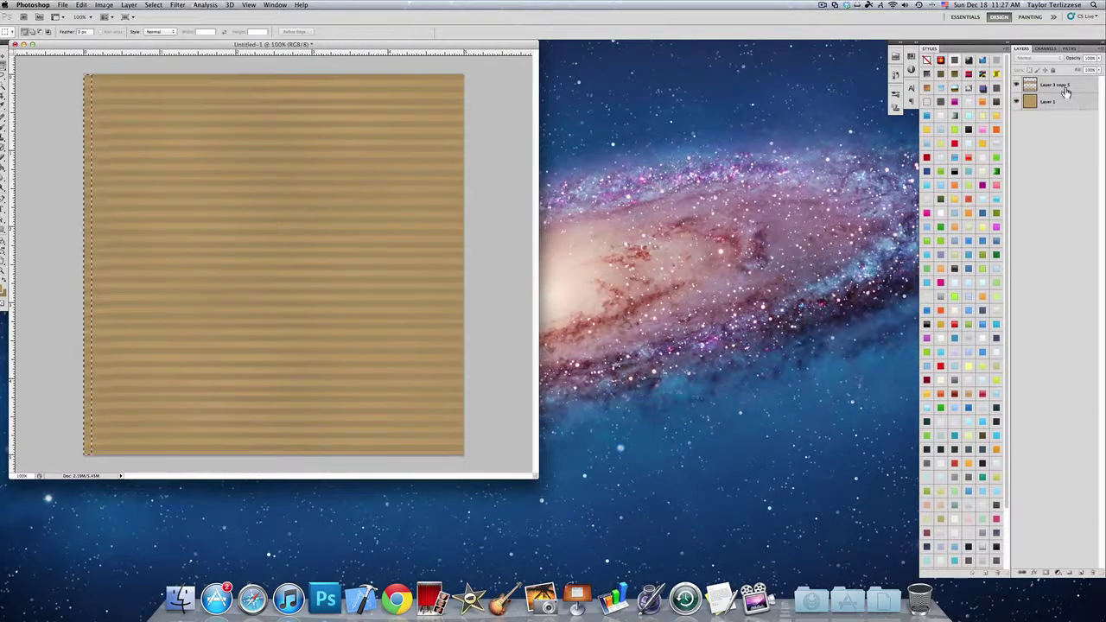
key("super+d")
left_click(1066, 89)
key("super+shift+d")
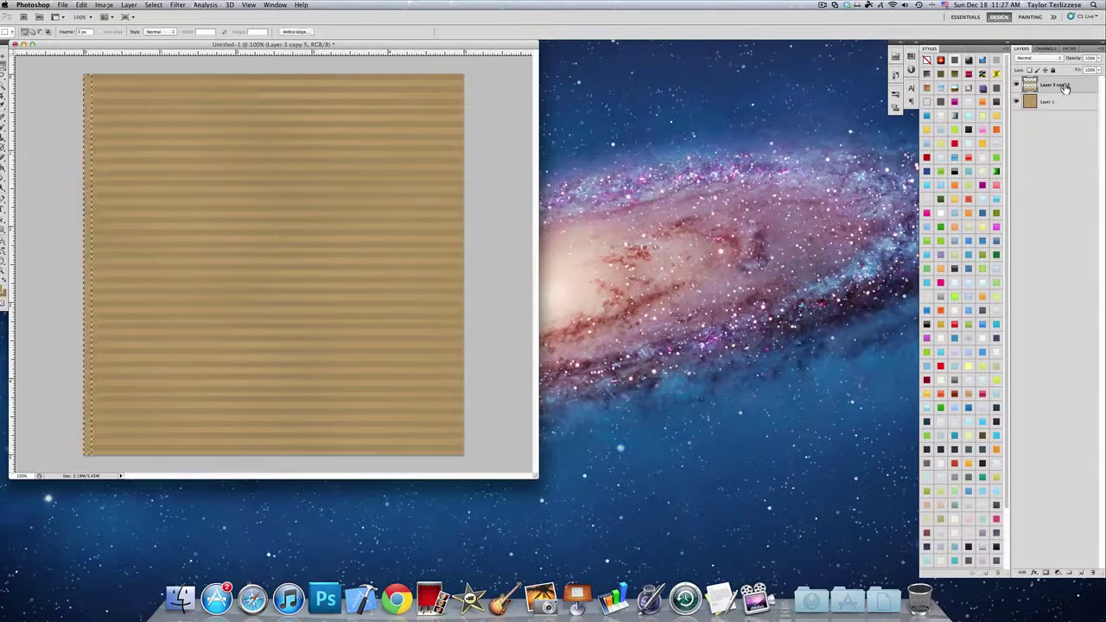
left_click(1041, 102)
key("BackSpace")
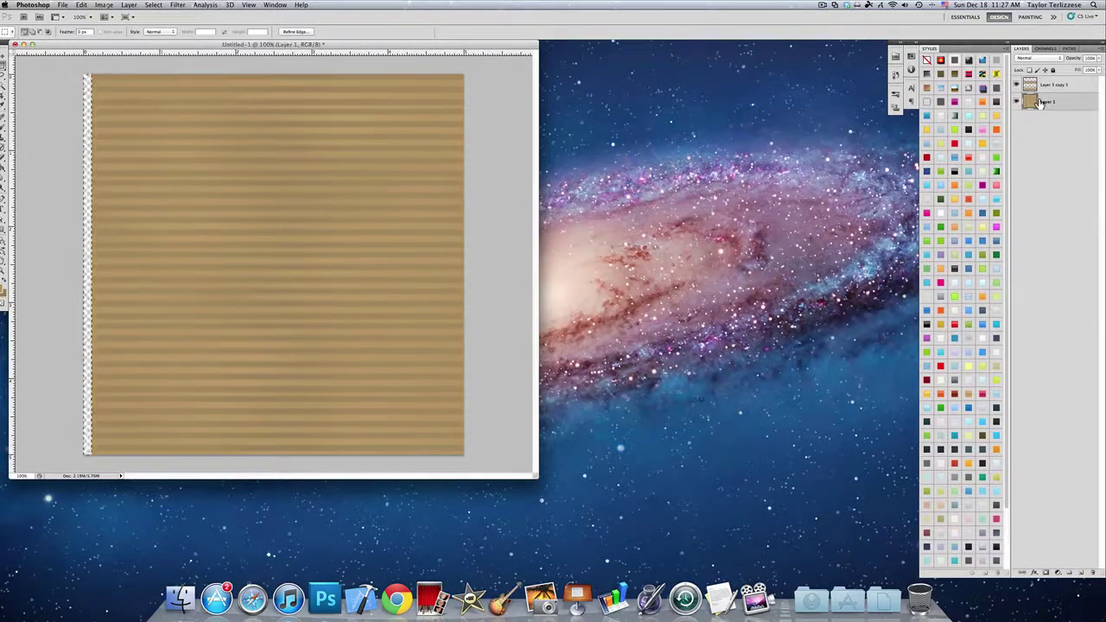
key("super+d")
Stretch the striped layer and Layer 1 together leftward to cover the transparent strip along the canvas's left edge.
left_click(1072, 87, "shift")
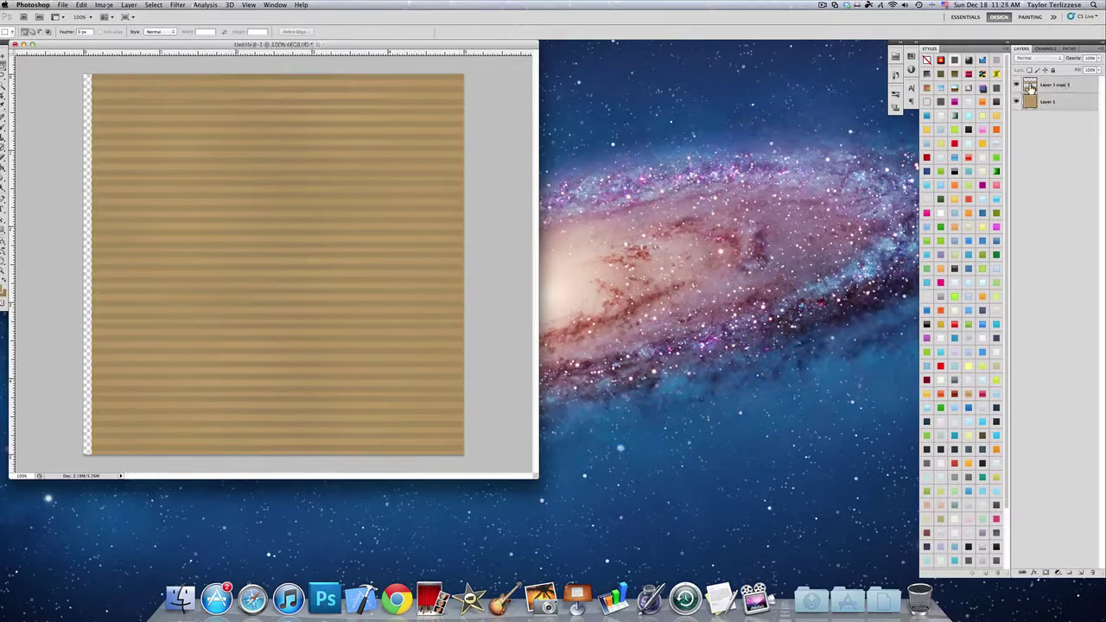
left_click(4, 57)
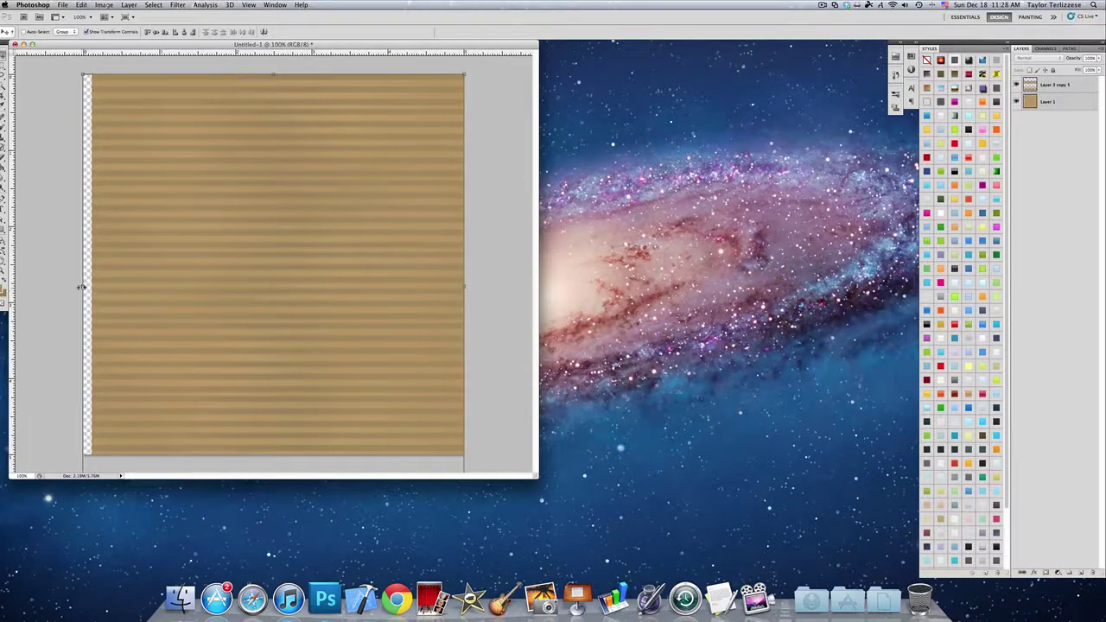
left_click_drag(80, 286, 73, 288)
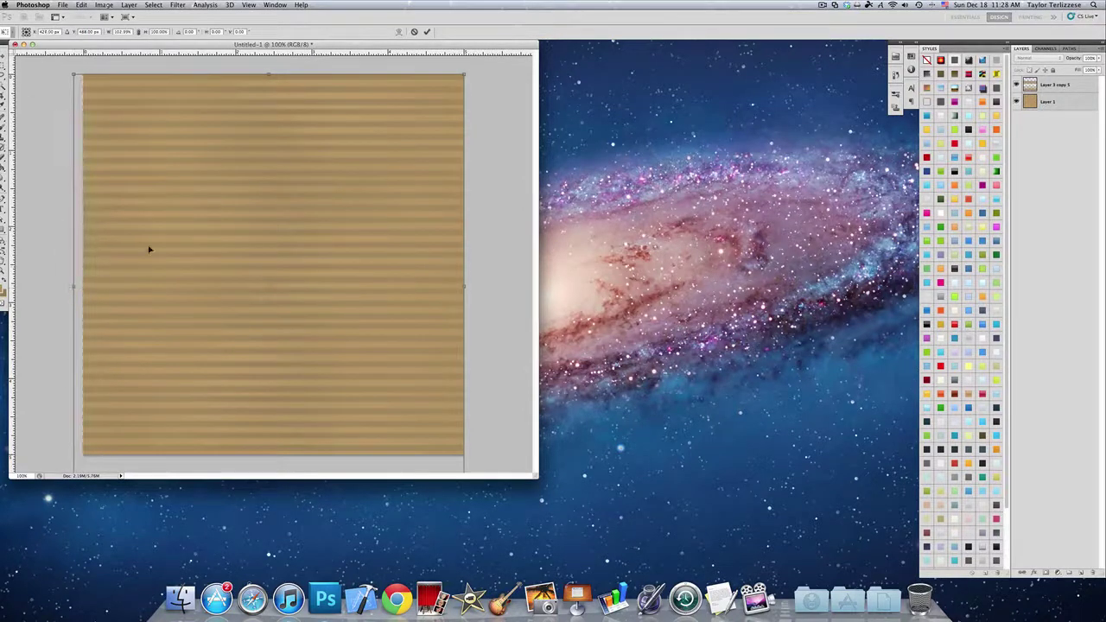
left_click(426, 32)
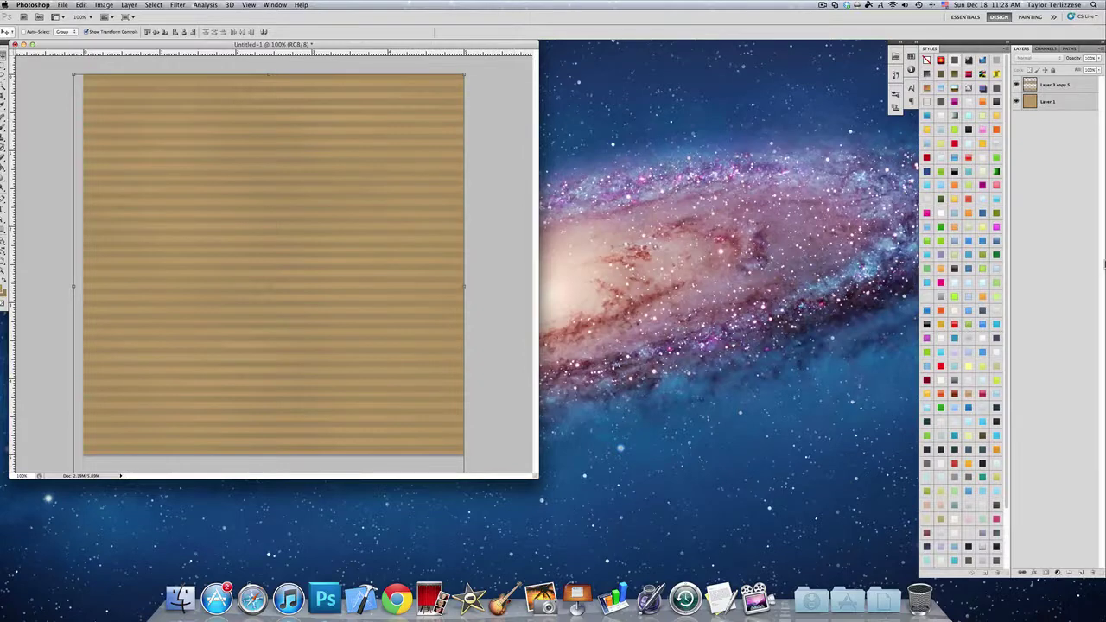
Add a very faint black Multiply drop shadow to the striped layer, with a size of 18 px and minimal distance.
double_click(1089, 87)
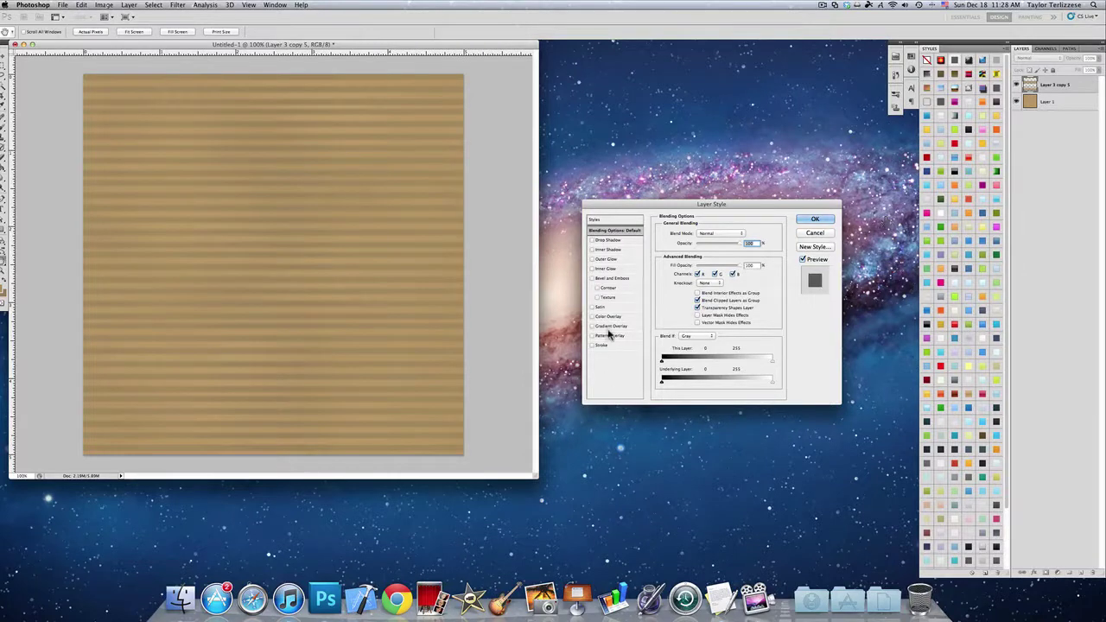
left_click(601, 241)
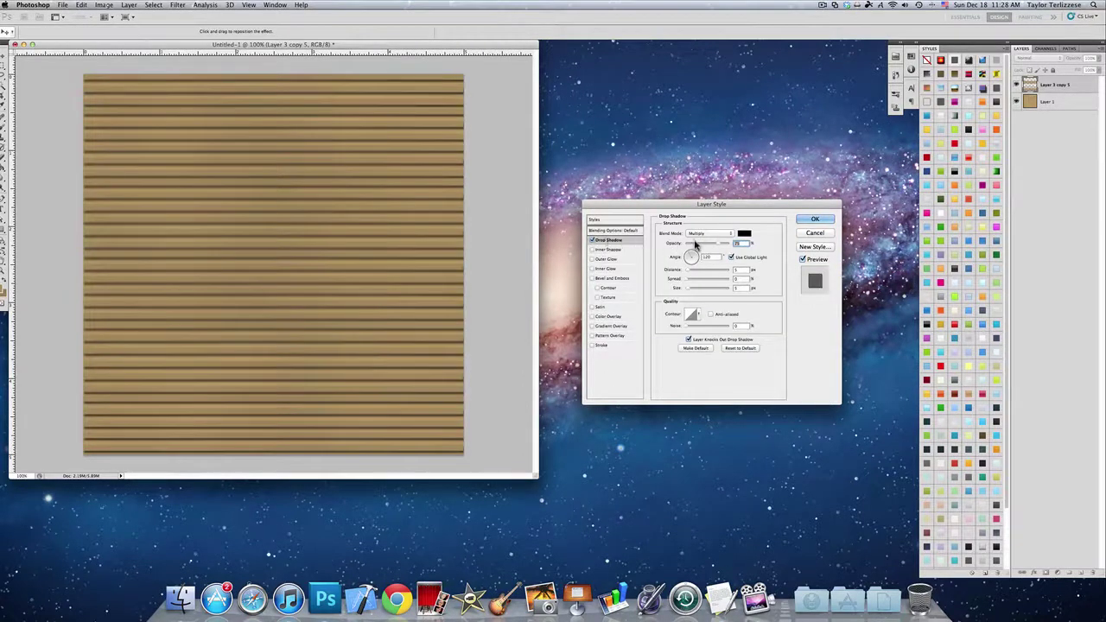
left_click_drag(696, 246, 690, 249)
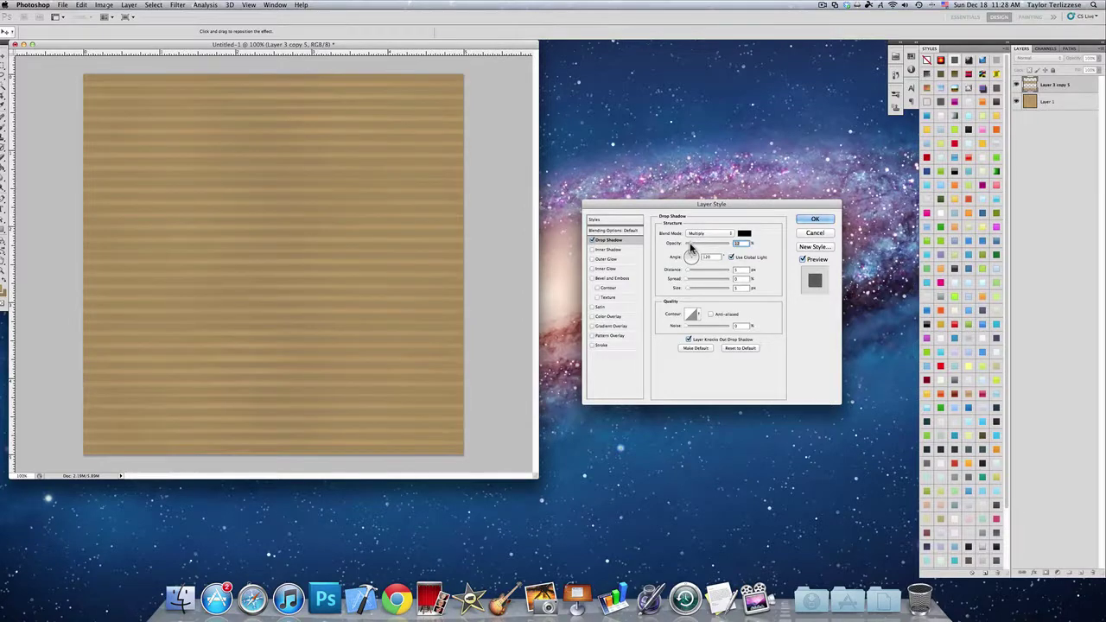
type("3")
left_click(689, 292)
left_click_drag(690, 281, 750, 275)
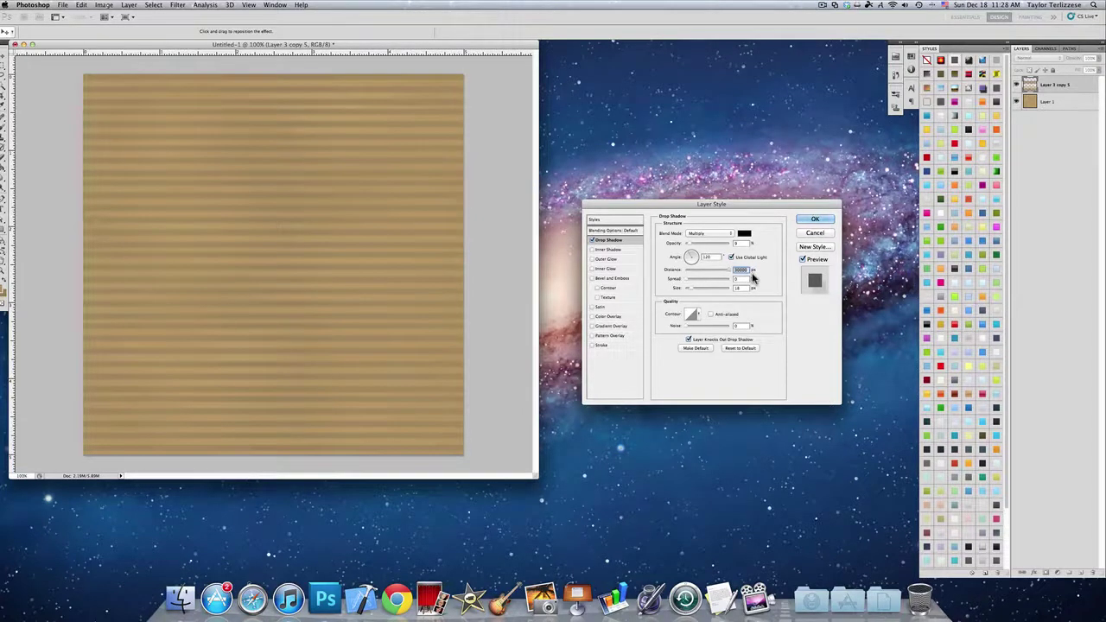
left_click_drag(753, 276, 535, 291)
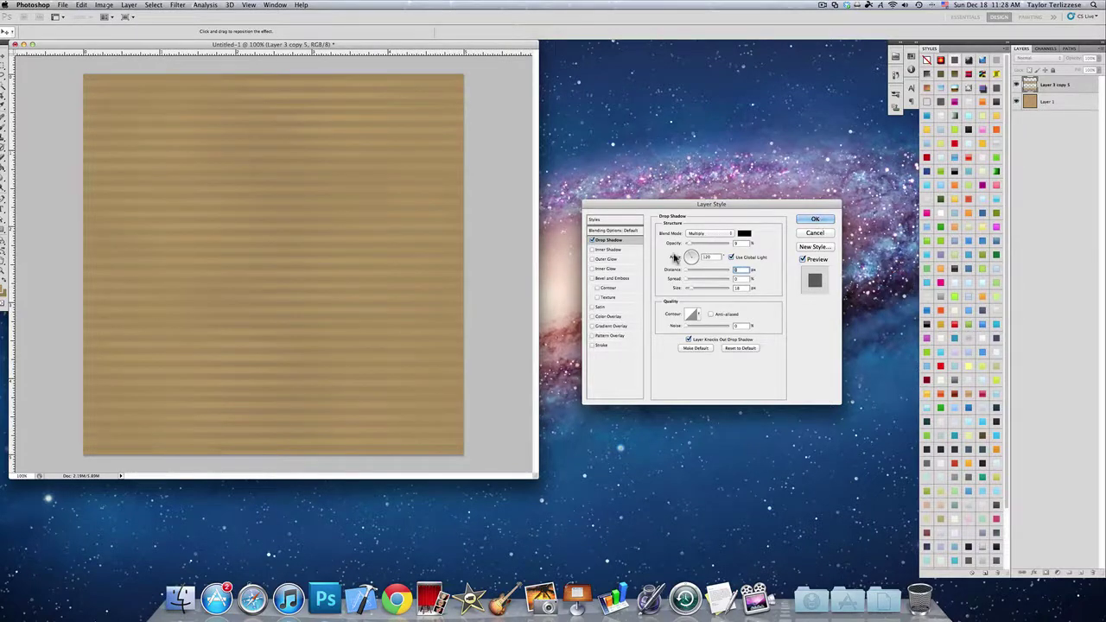
Add a Satin effect to the striped layer at very low opacity and apply the layer style.
left_click(594, 308)
left_click(601, 309)
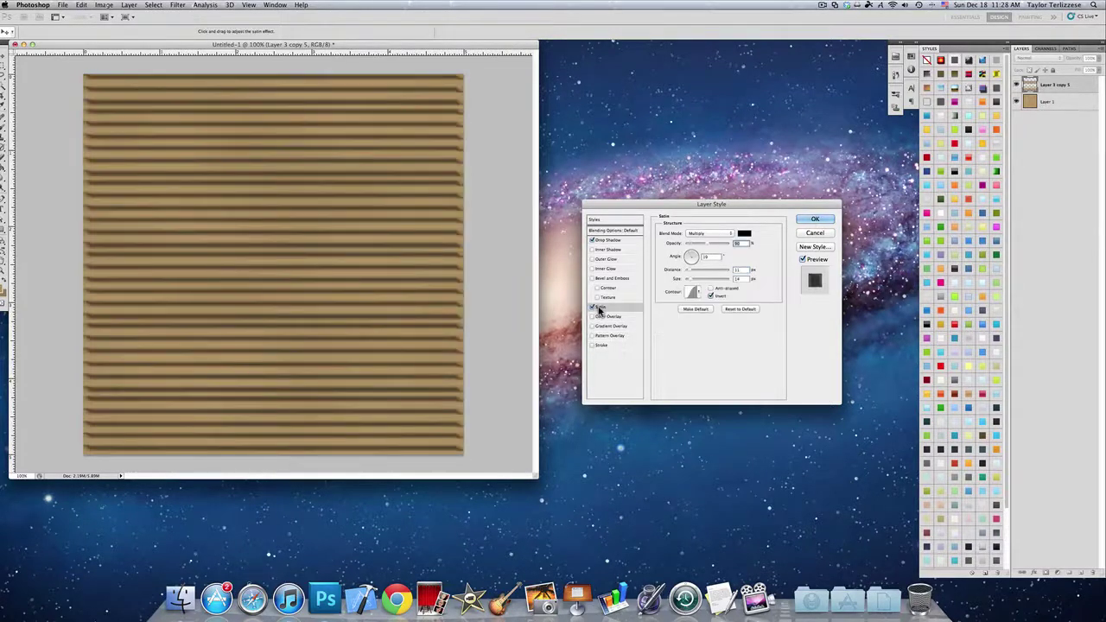
left_click_drag(691, 248, 689, 248)
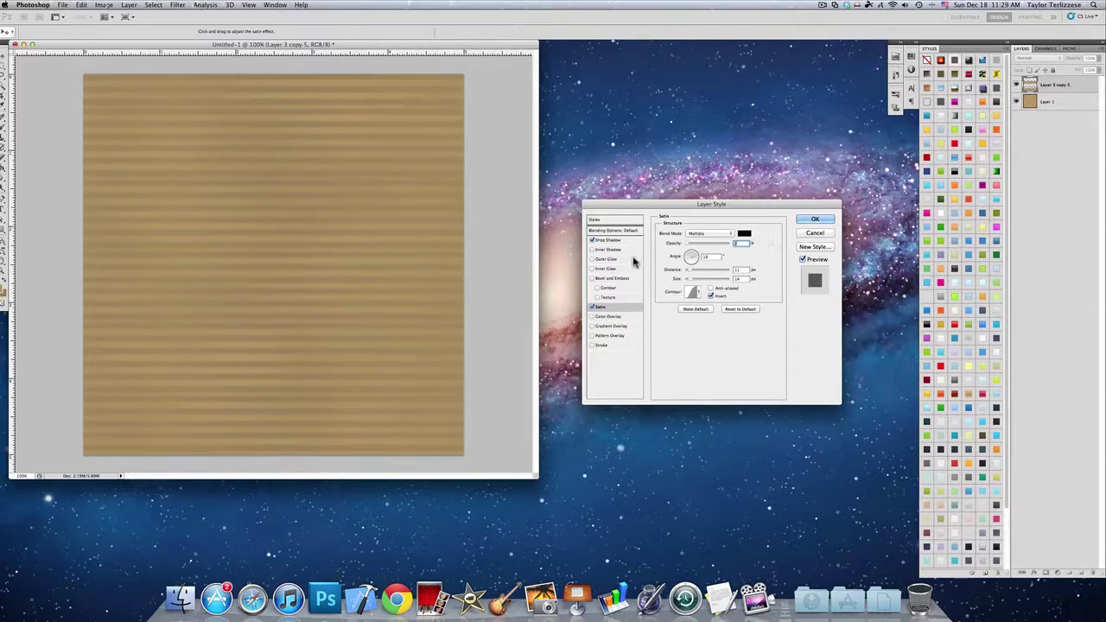
left_click(821, 221)
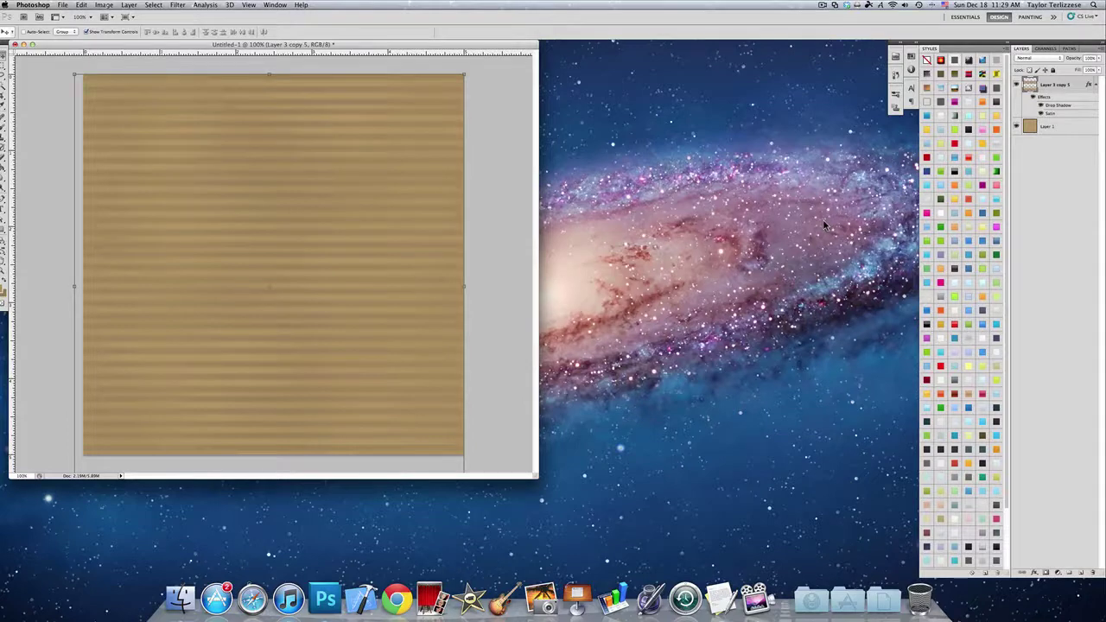
Warp scattered spots of the stripes with Liquify's Forward Warp tool, using brush size 57, to create small irregular dents.
left_click(178, 6)
left_click(184, 65)
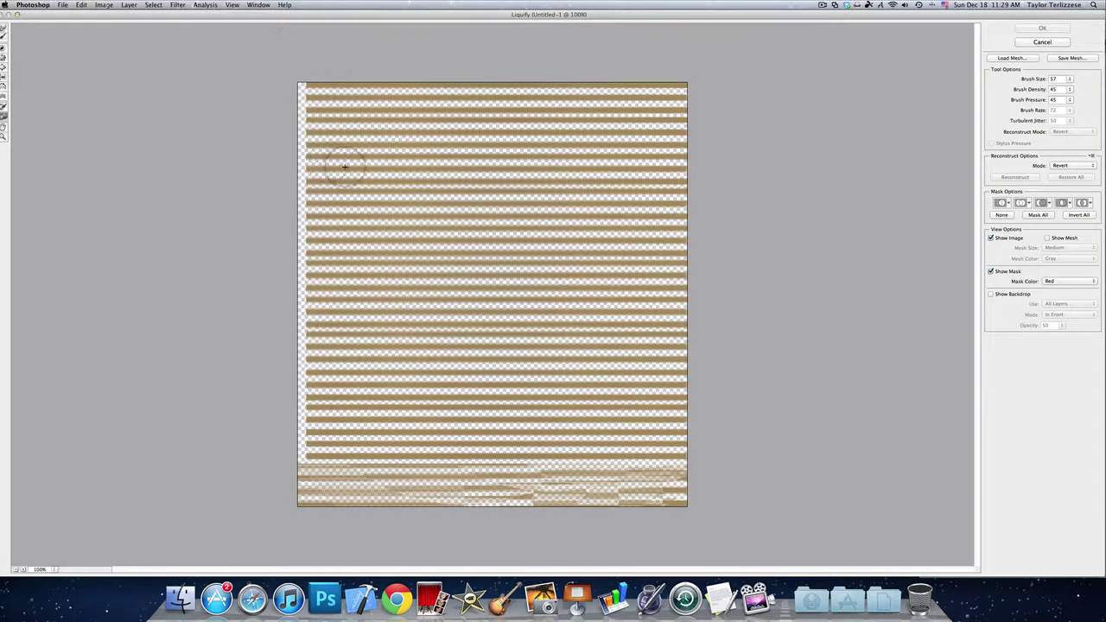
left_click(2, 31)
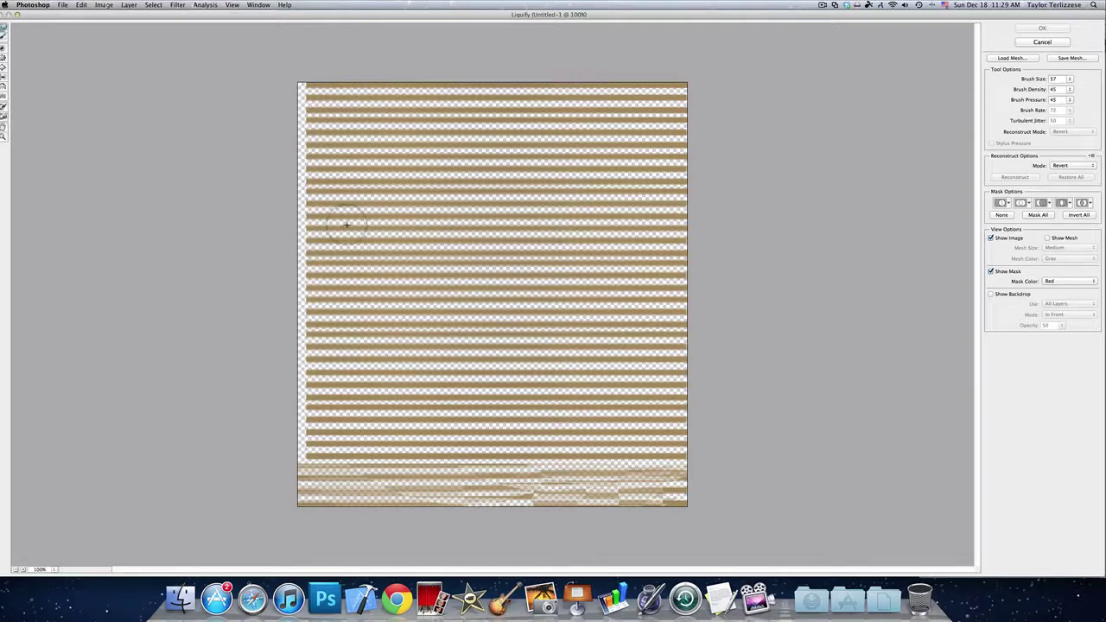
left_click_drag(352, 217, 388, 227)
mouse_move(456, 422)
left_mouse_down()
mouse_move(443, 404)
mouse_move(407, 425)
mouse_move(489, 413)
left_mouse_up()
left_click_drag(572, 394, 611, 346)
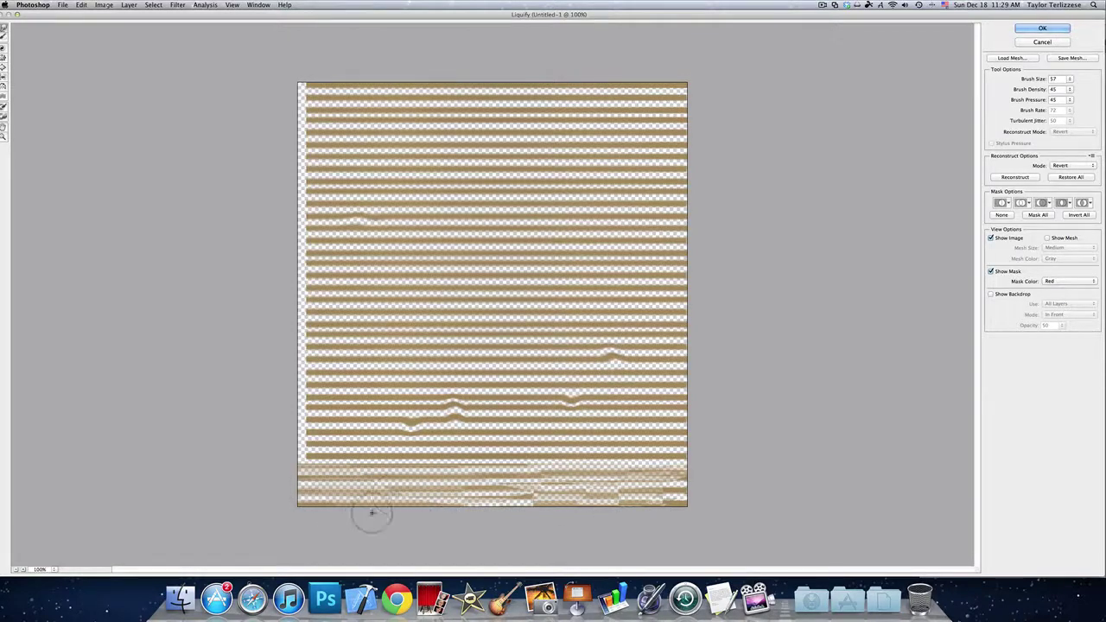
left_click_drag(576, 304, 545, 309)
left_click_drag(504, 223, 519, 183)
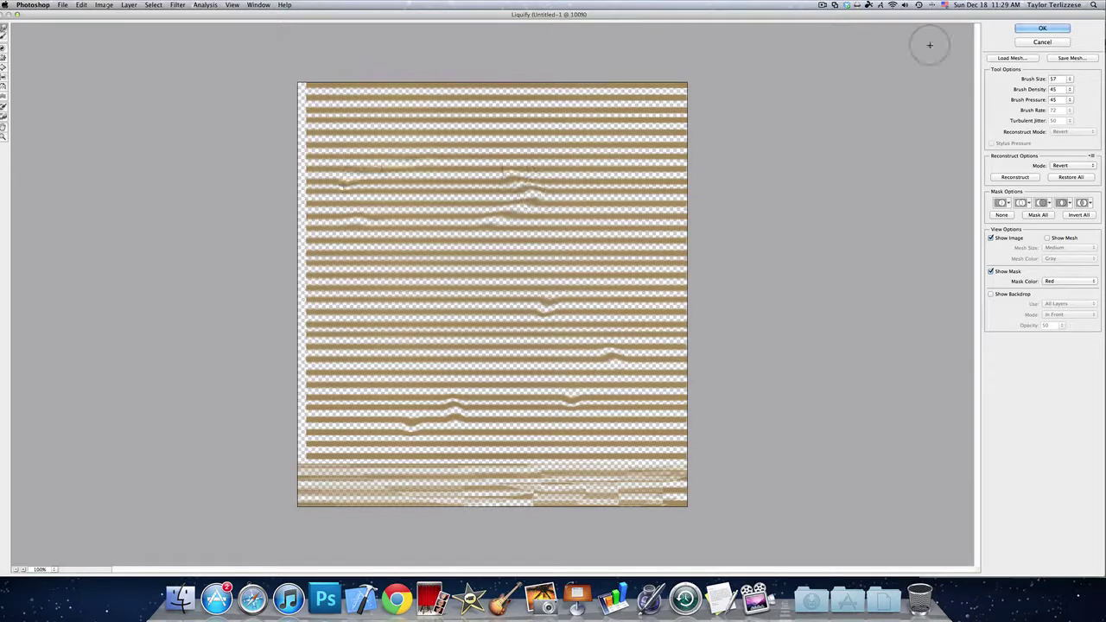
left_click(1055, 28)
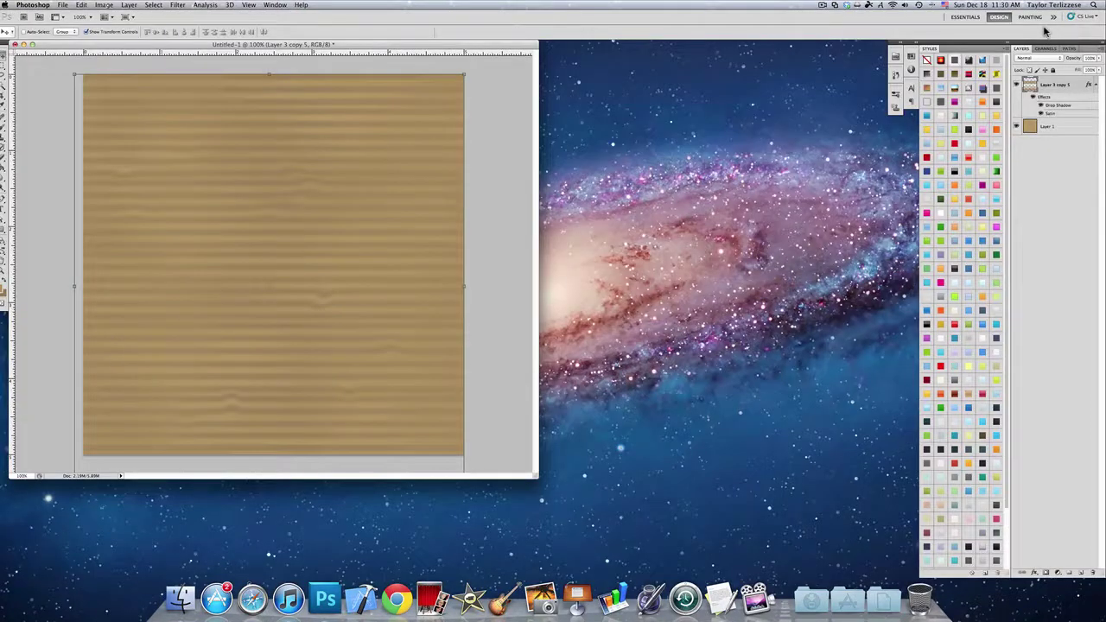